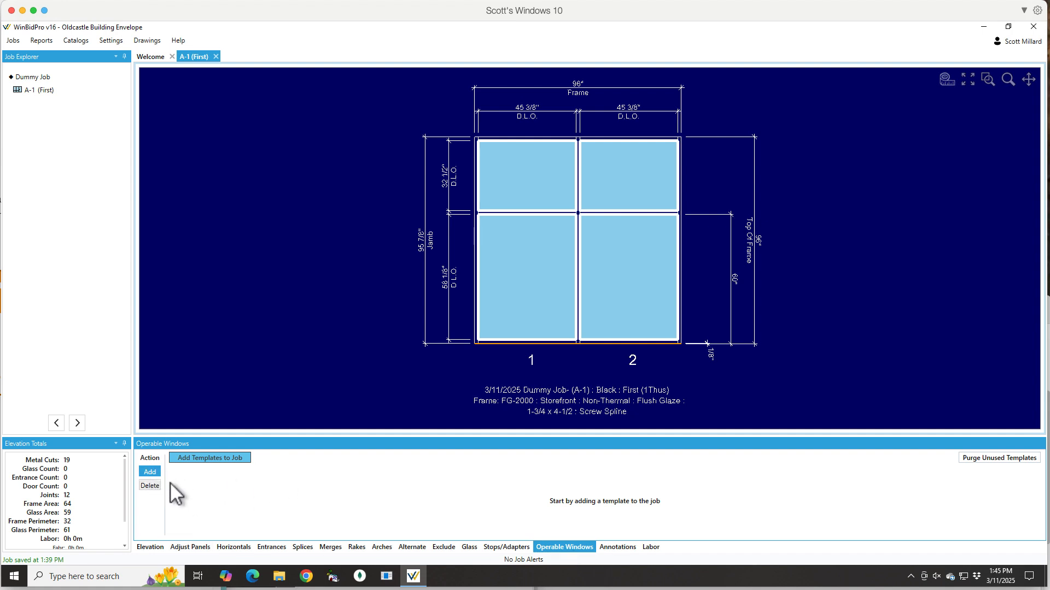
Step: Create a new operable window template described as "Vent Awning Window" with the drawing label "Awning"
click(193, 460)
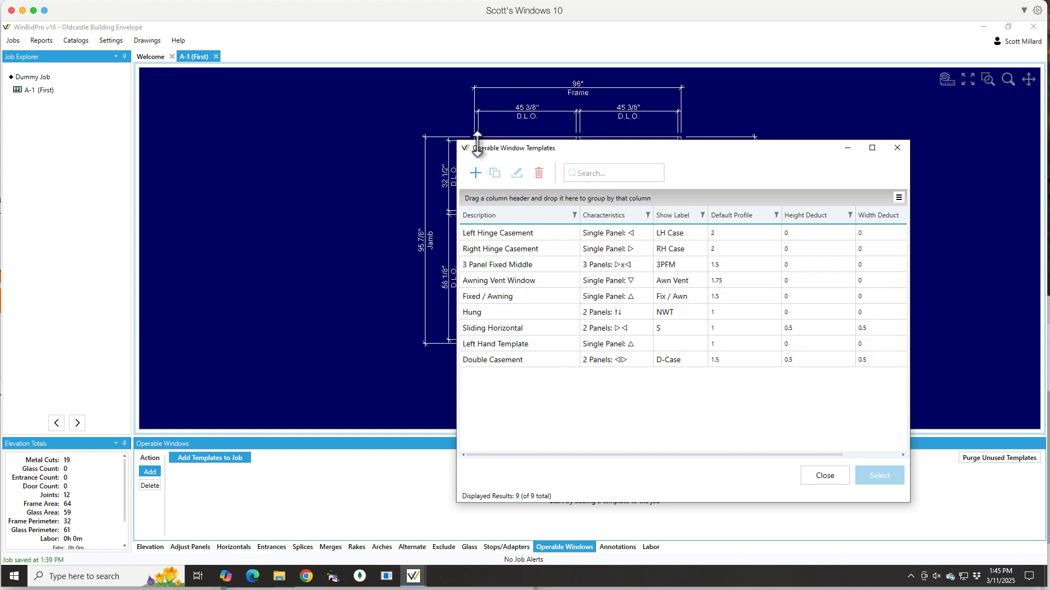
click(475, 172)
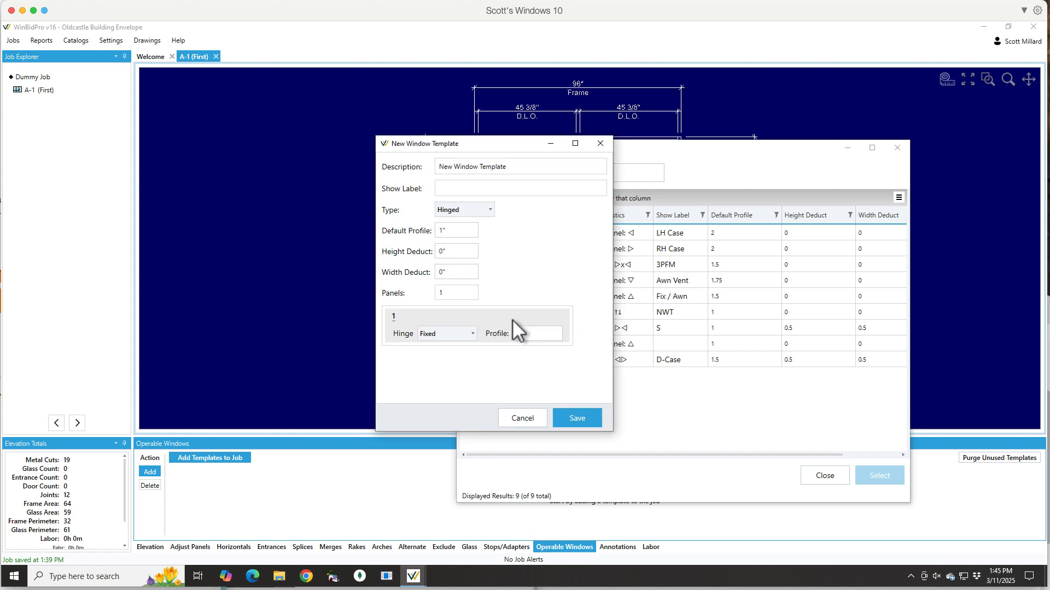
click(515, 166)
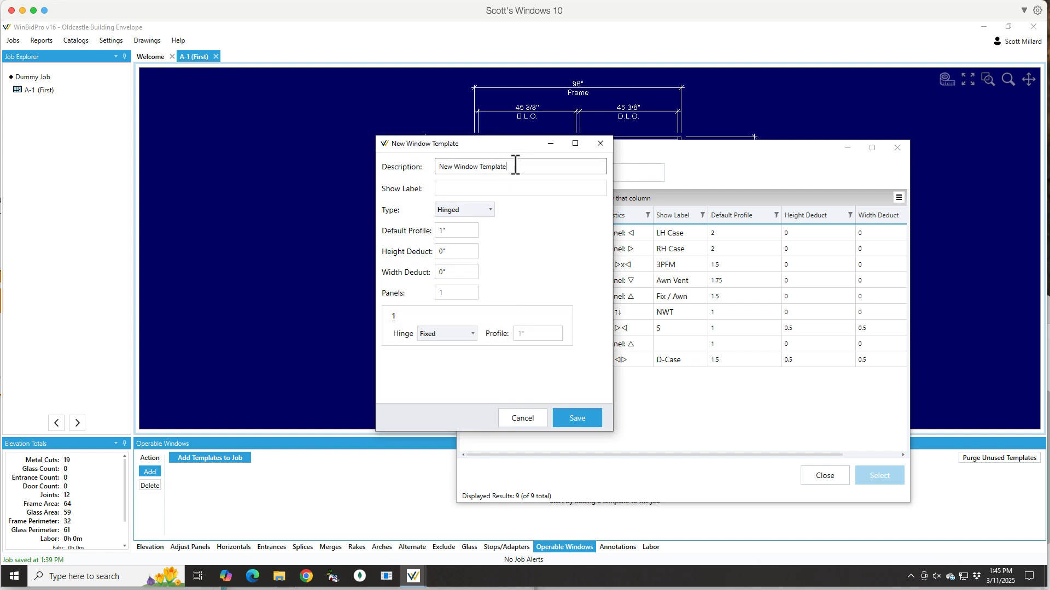
drag(515, 165, 417, 161)
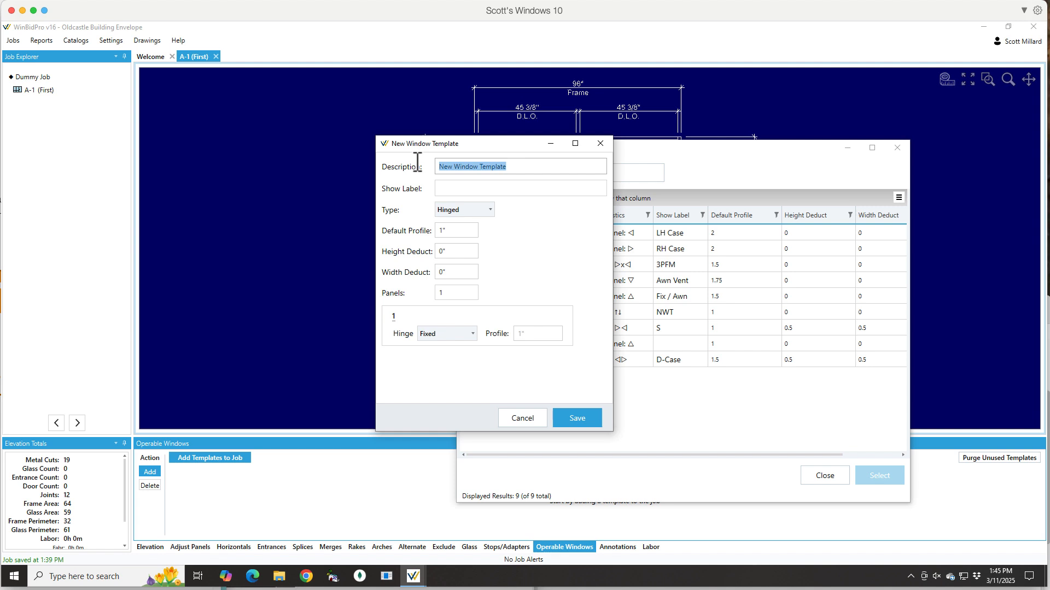
text(Vent)
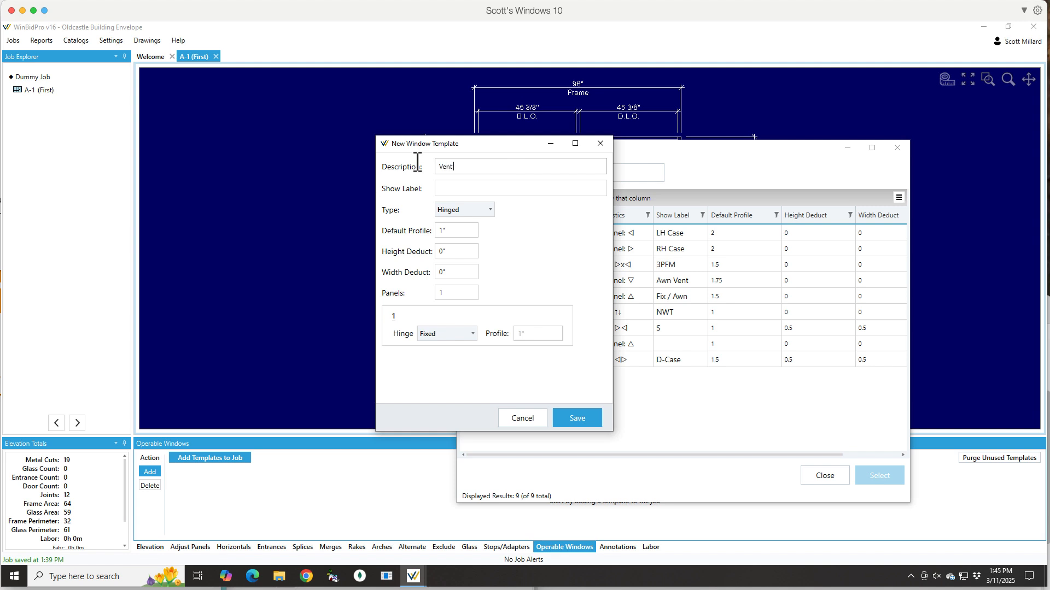
text( Awning Window)
key(Tab)
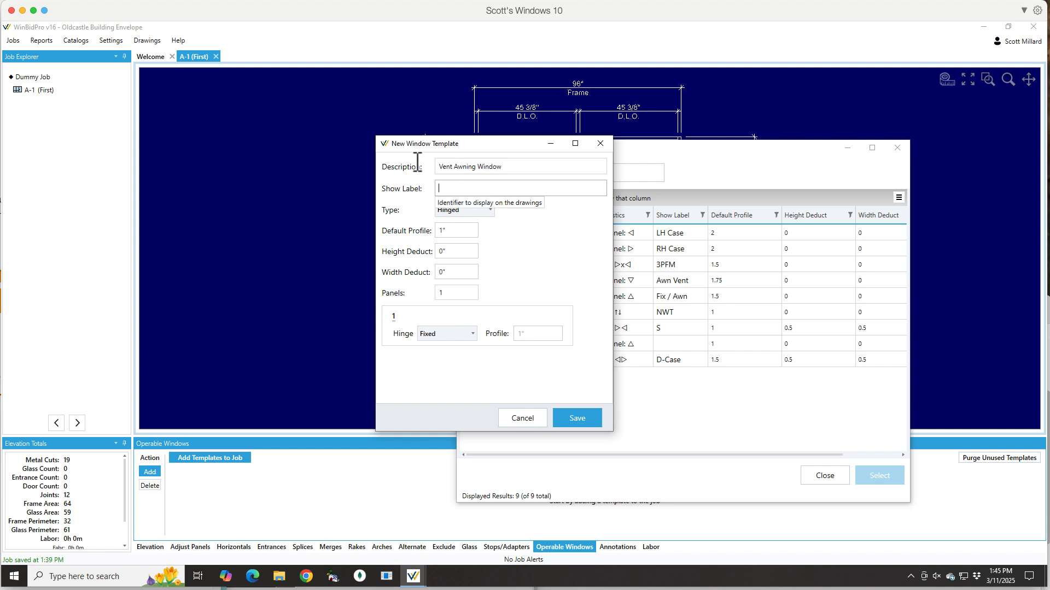
text(Awning)
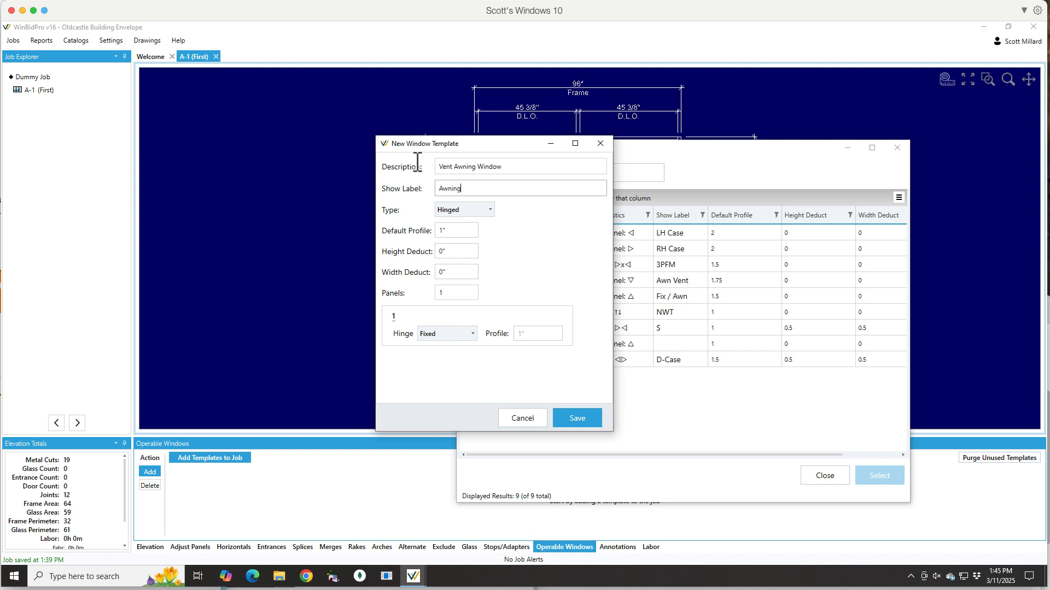
Step: Make the template a Hinged type with a 1.5" default profile and 0.25" height and width deducts
key(Tab)
key(alt+Down)
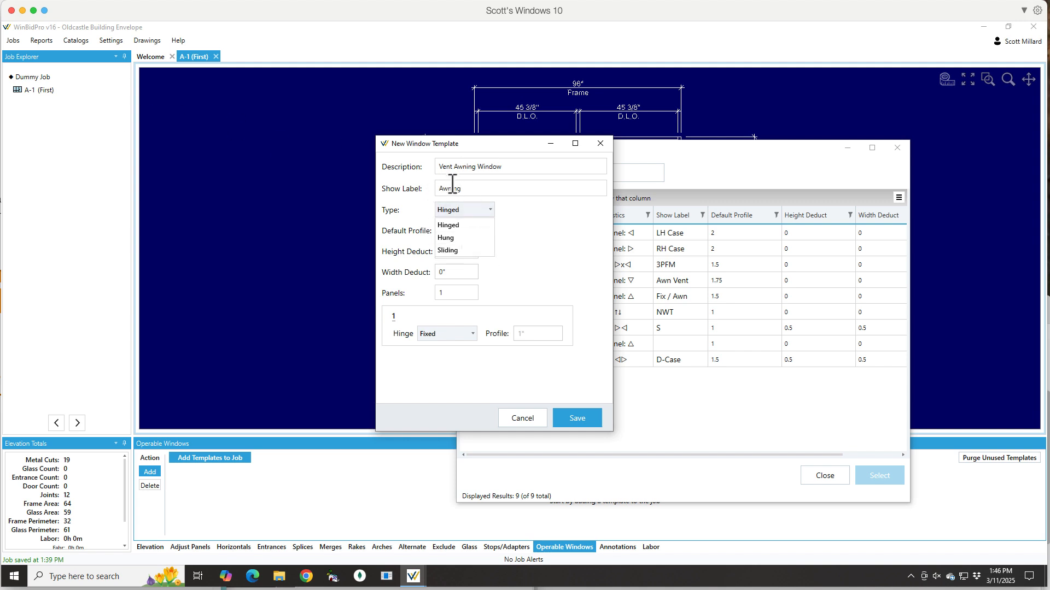
click(454, 225)
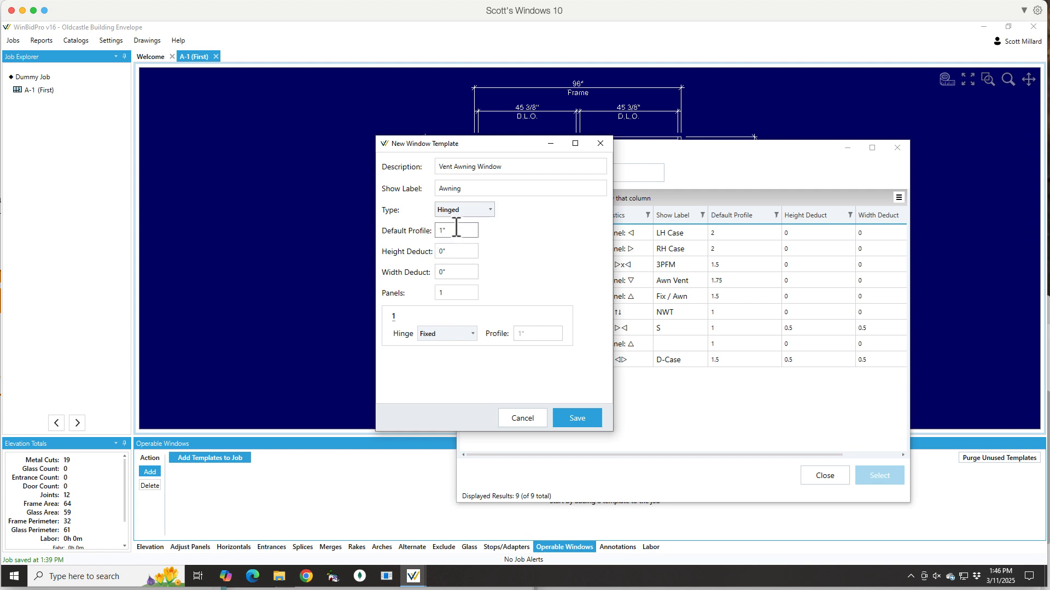
click(448, 231)
text(1.5)
key(Tab)
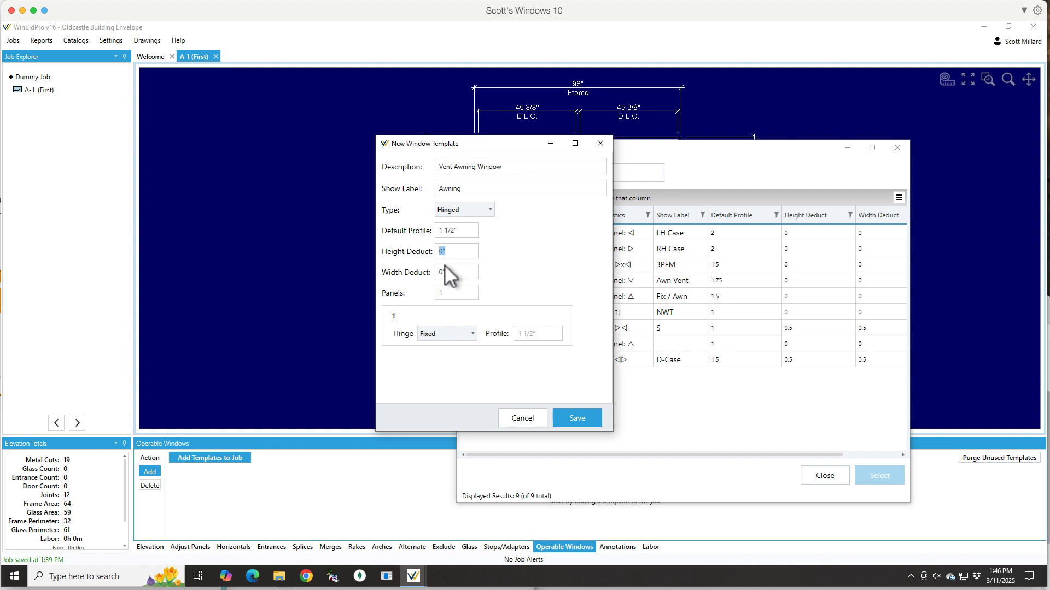
text(.25)
key(Tab)
text(.25)
key(Tab)
key(Tab)
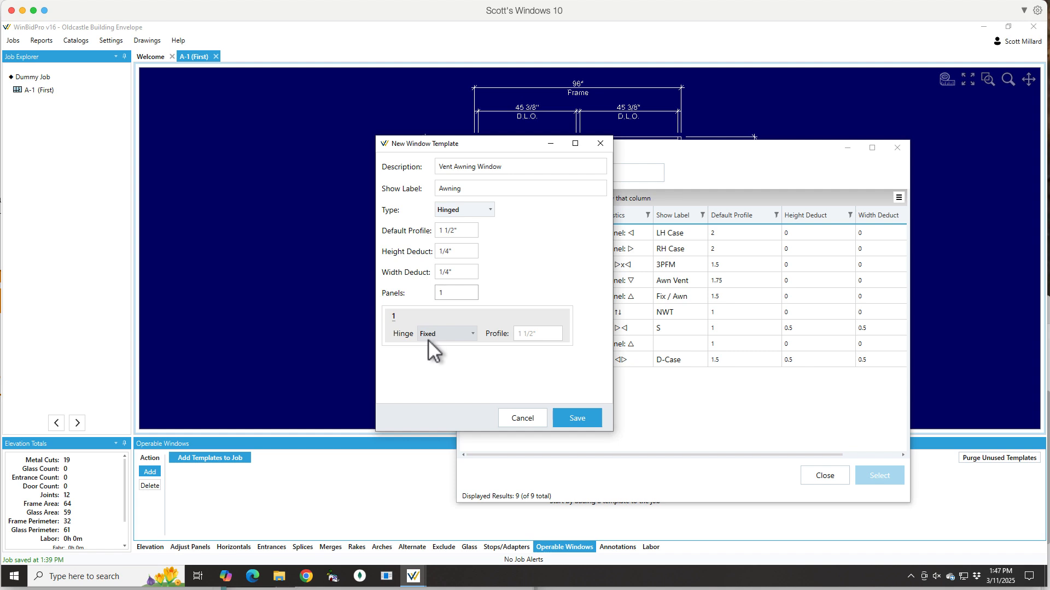
Step: Hinge the template's single panel at the top and save the template
click(455, 334)
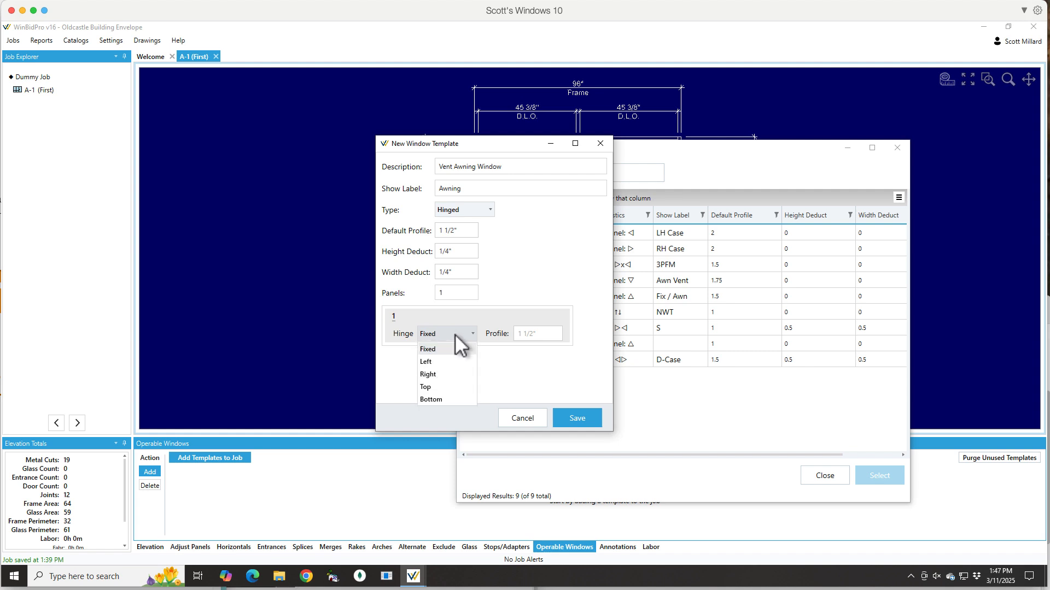
click(431, 387)
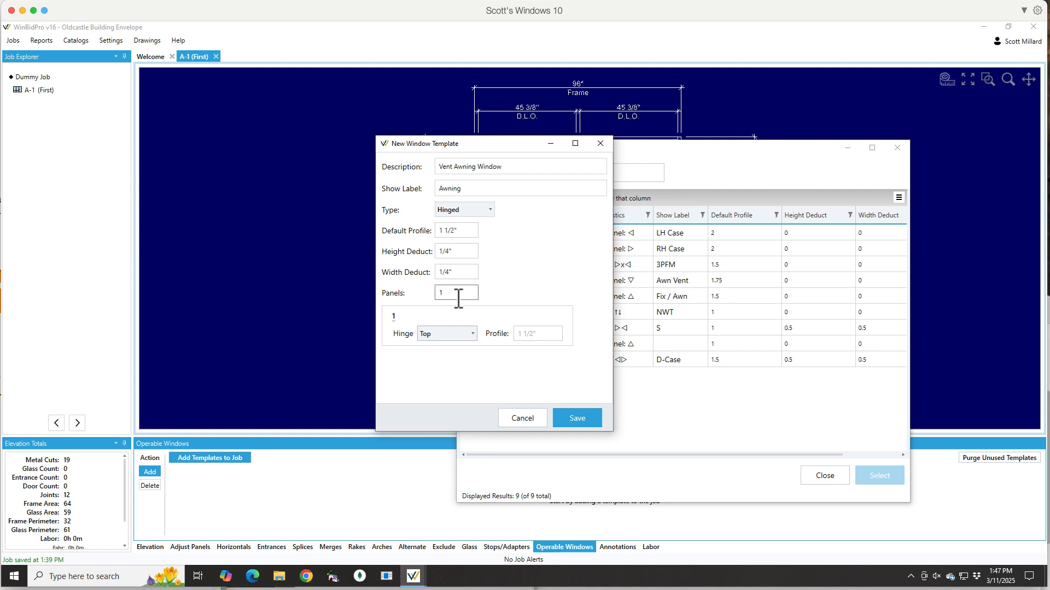
click(576, 418)
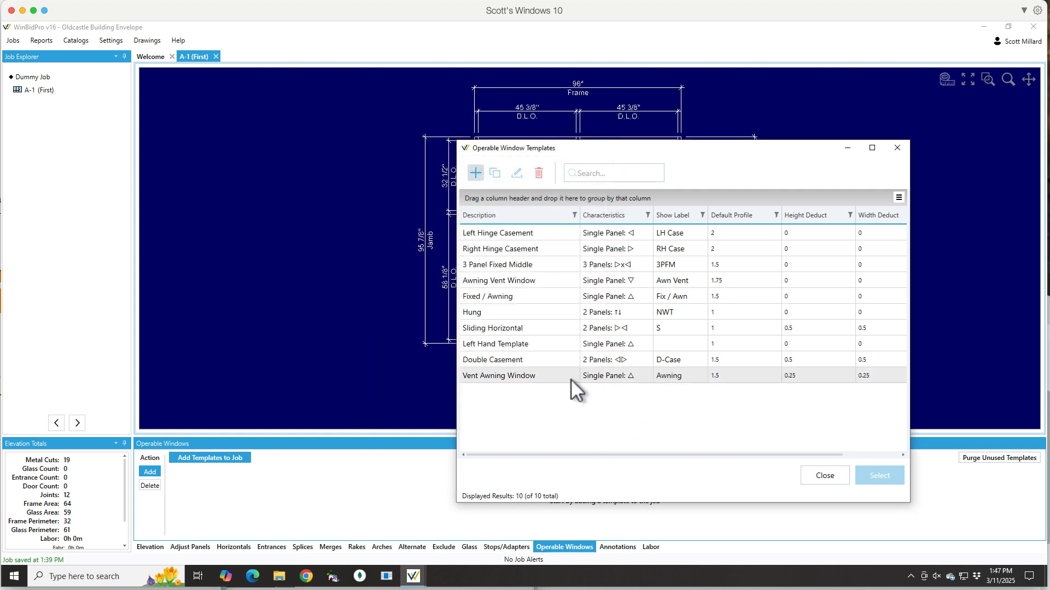
Step: Sort the window templates by description and add the Vent Awning Window template to the job
click(522, 216)
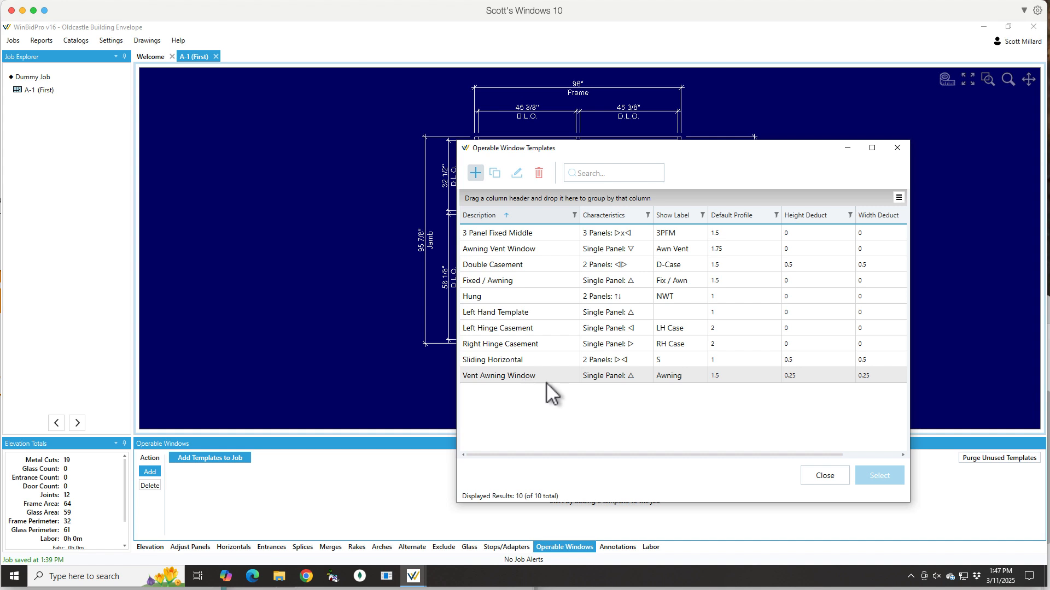
click(523, 377)
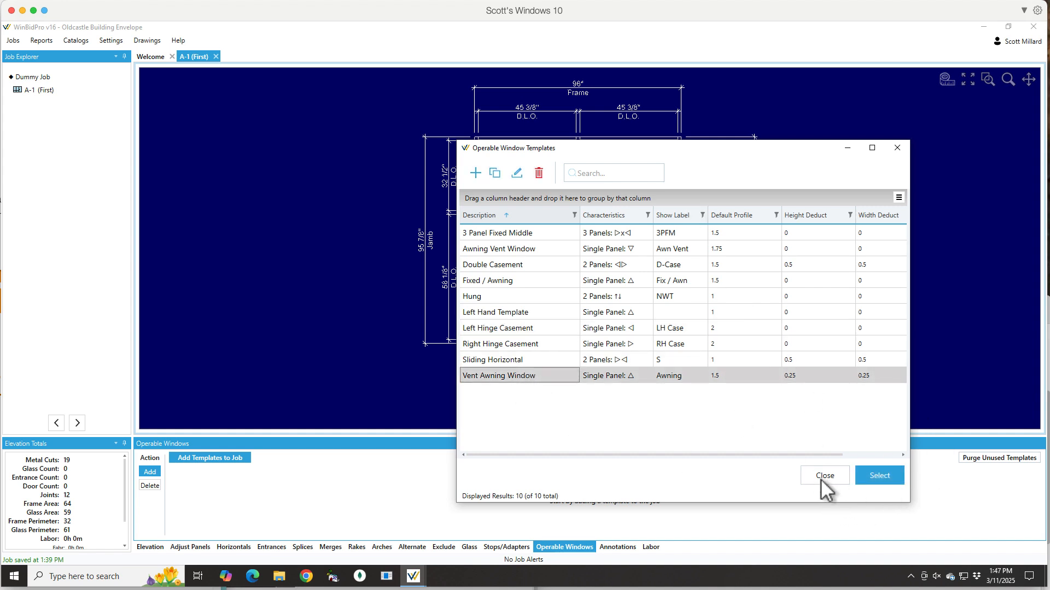
click(881, 474)
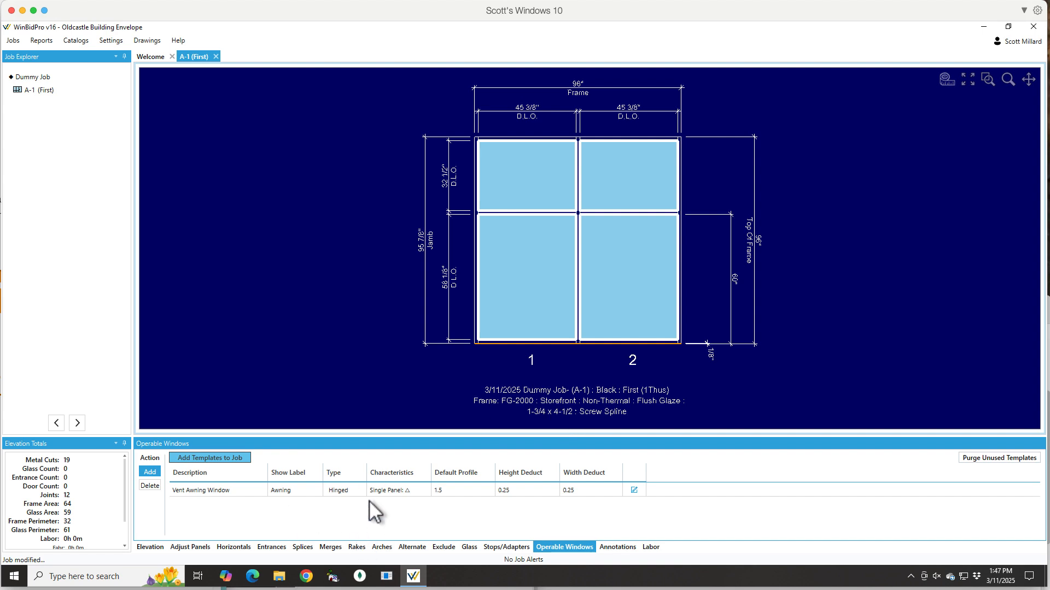
Step: Place the Vent Awning Window in the upper lites of panels 1 and 2 of elevation A-1
mouse_move(395, 498)
mouse_down()
mouse_move(421, 510)
mouse_move(582, 235)
mouse_up()
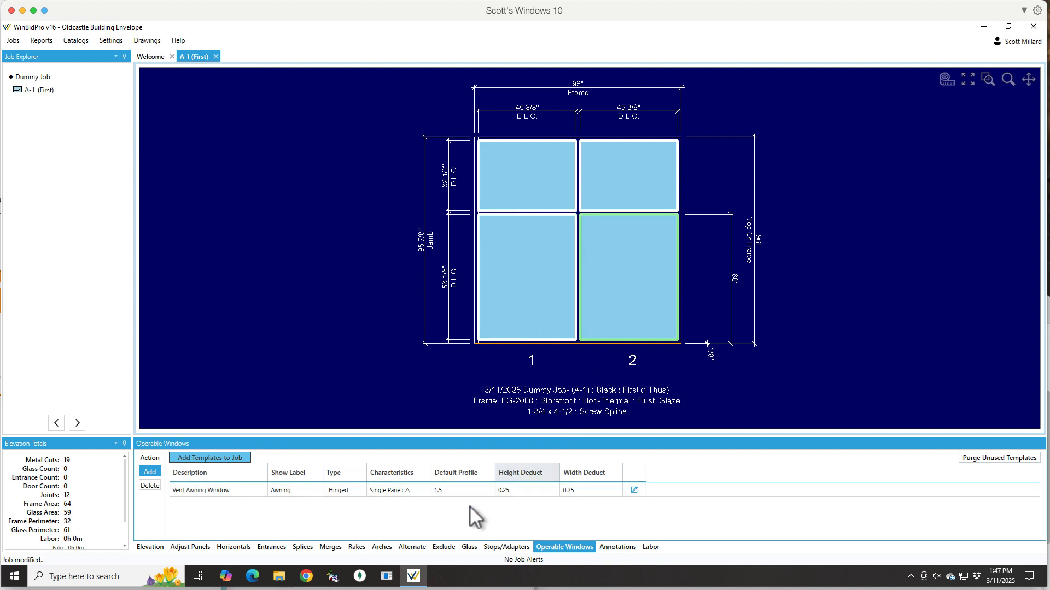
click(222, 492)
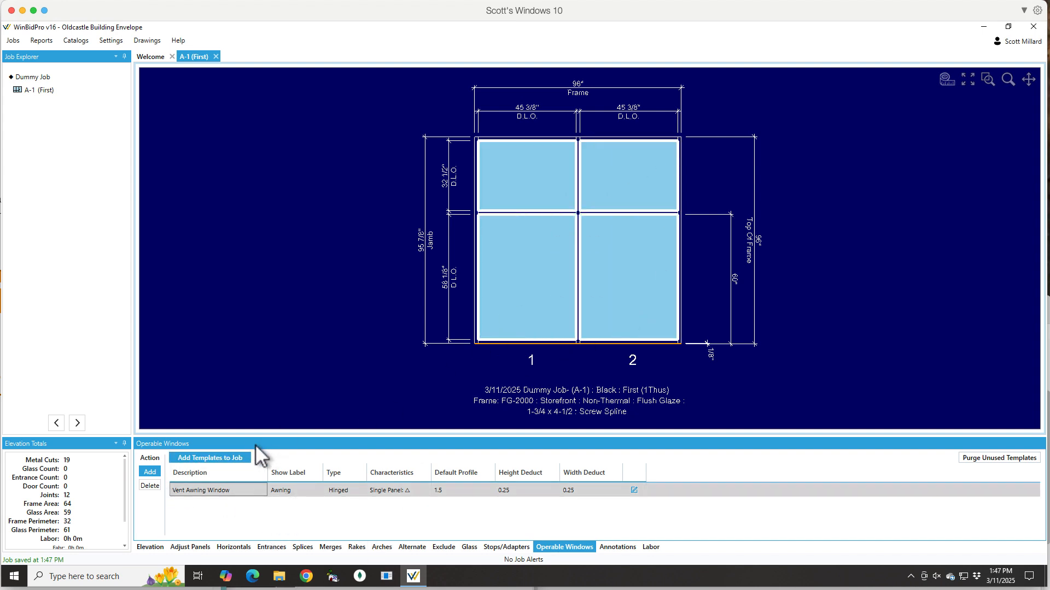
click(150, 472)
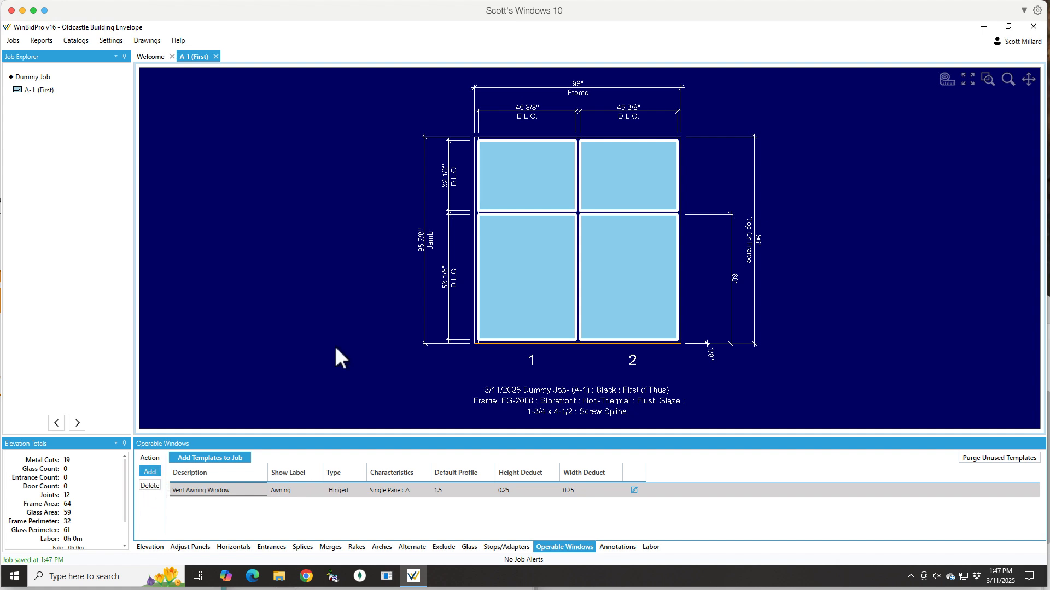
click(519, 176)
click(638, 170)
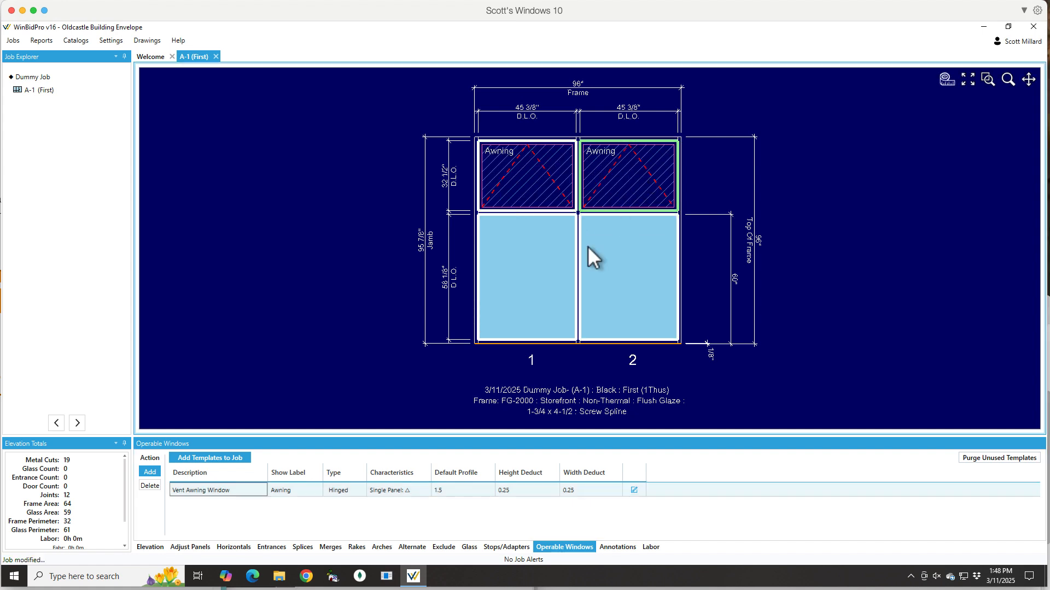
Step: Delete the awning window from the upper lite of panel 2 and place it there again
click(152, 486)
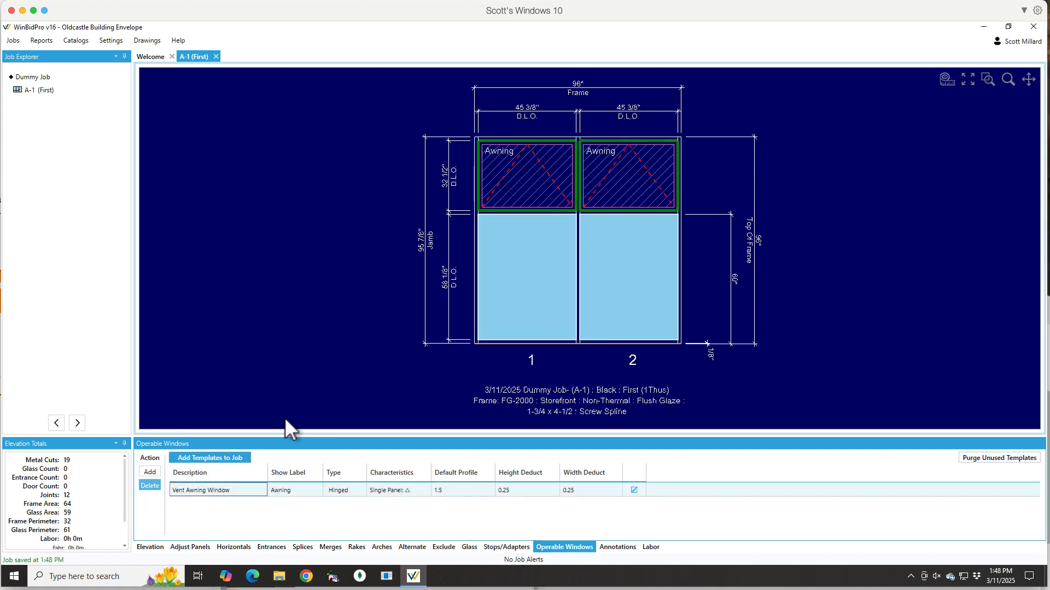
click(634, 182)
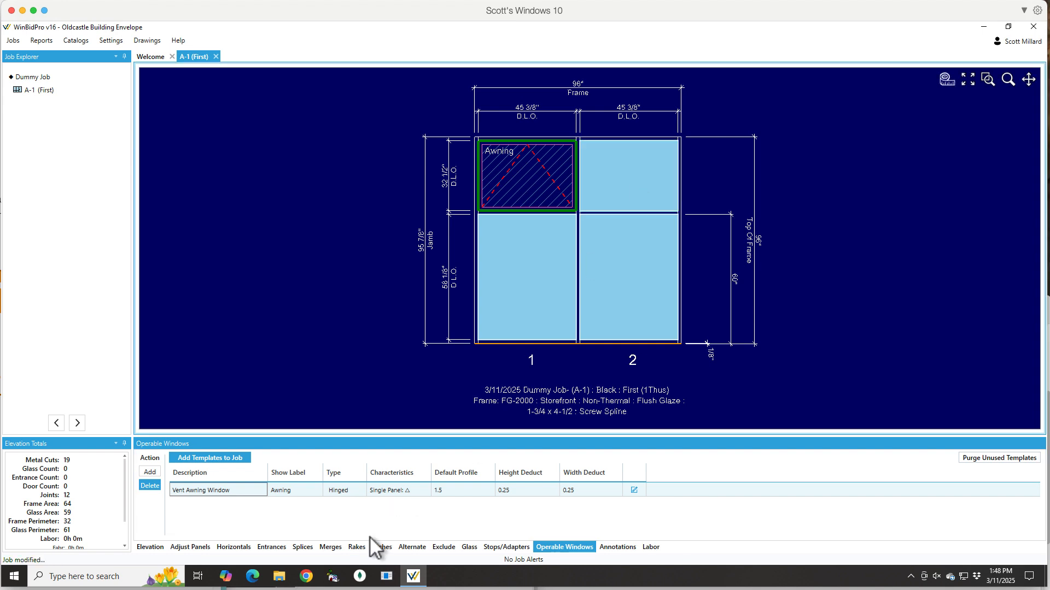
click(150, 472)
click(626, 170)
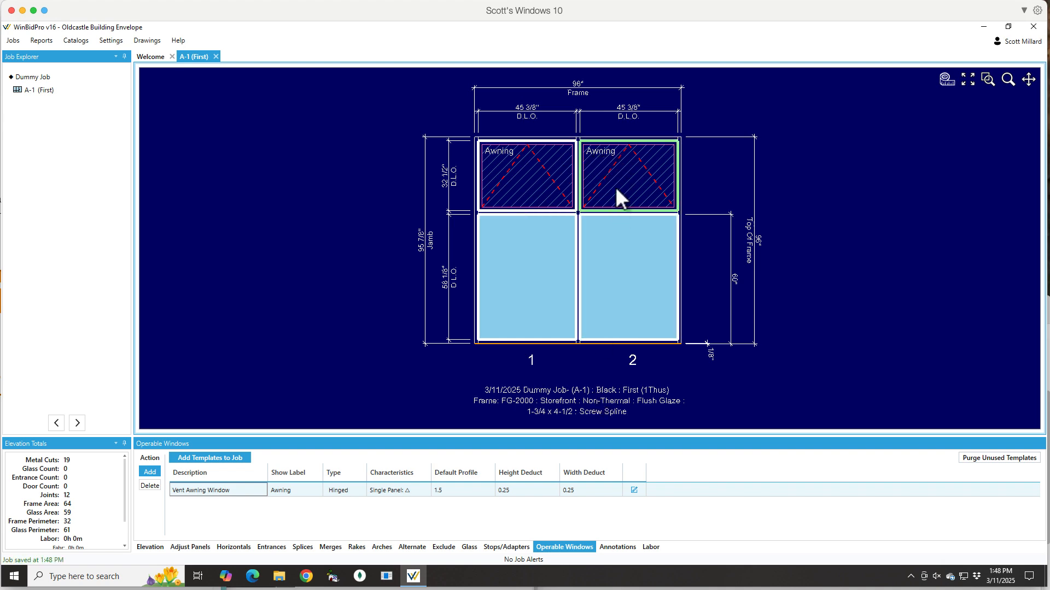
Step: Examine the deduct gap between the awning windows and the surrounding frame in the elevation drawing
scroll(575, 165, up, 4)
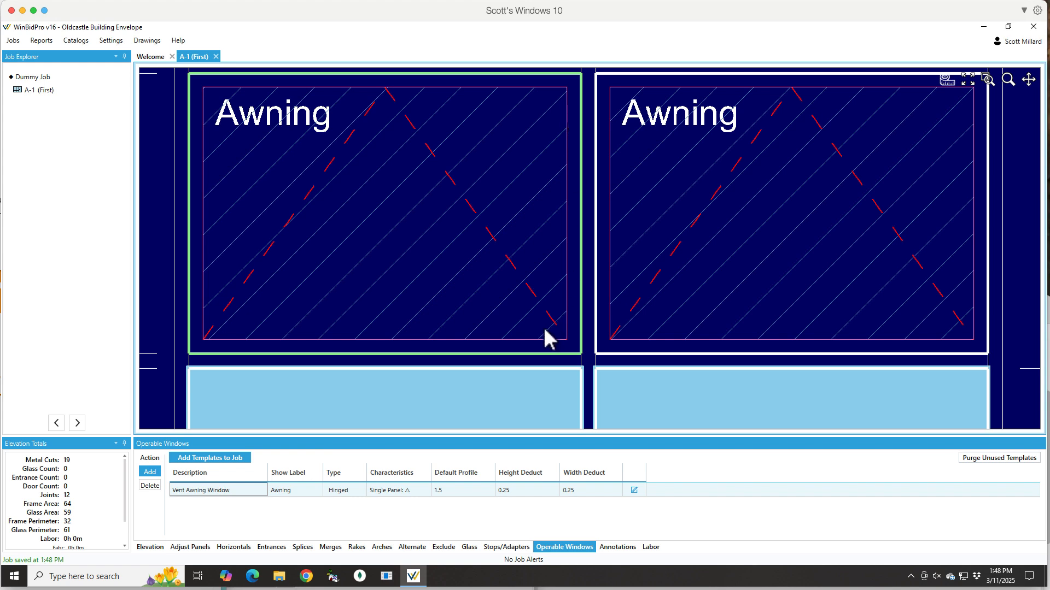
scroll(547, 339, down, 2)
click(150, 547)
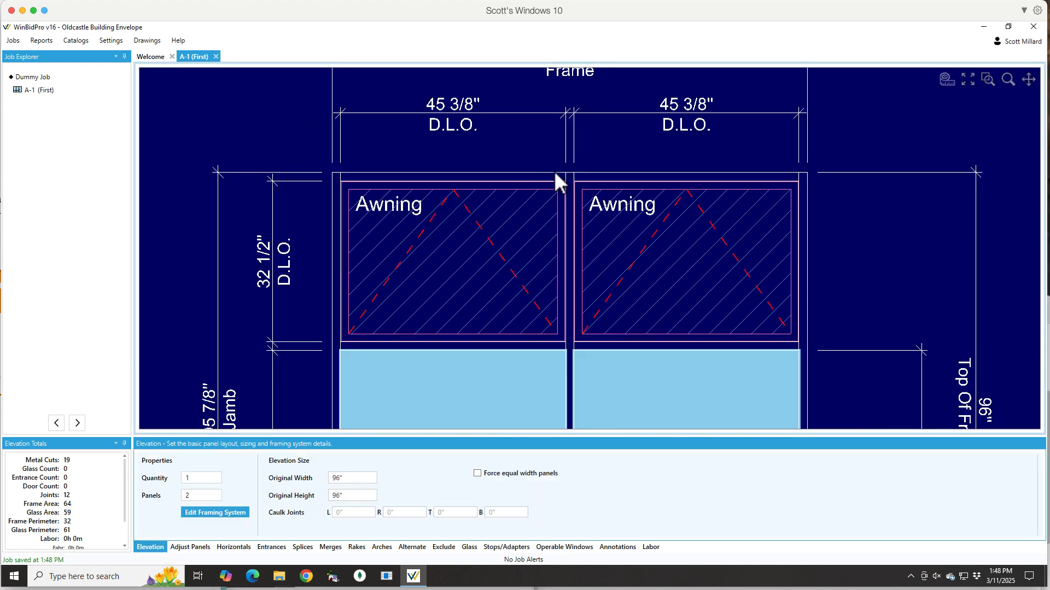
scroll(555, 175, up, 5)
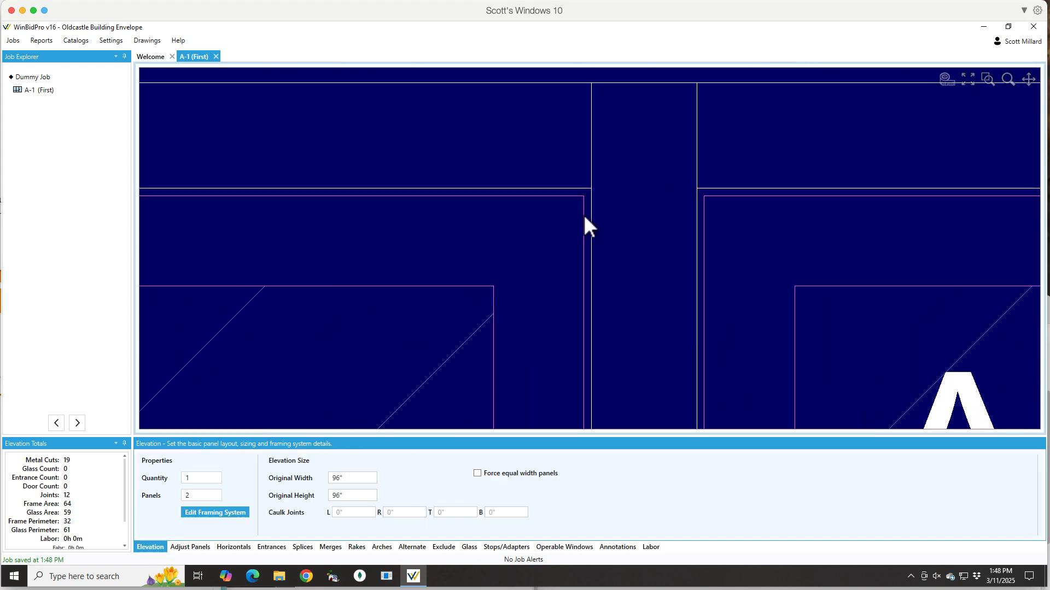
scroll(587, 211, up, 2)
scroll(590, 206, down, 4)
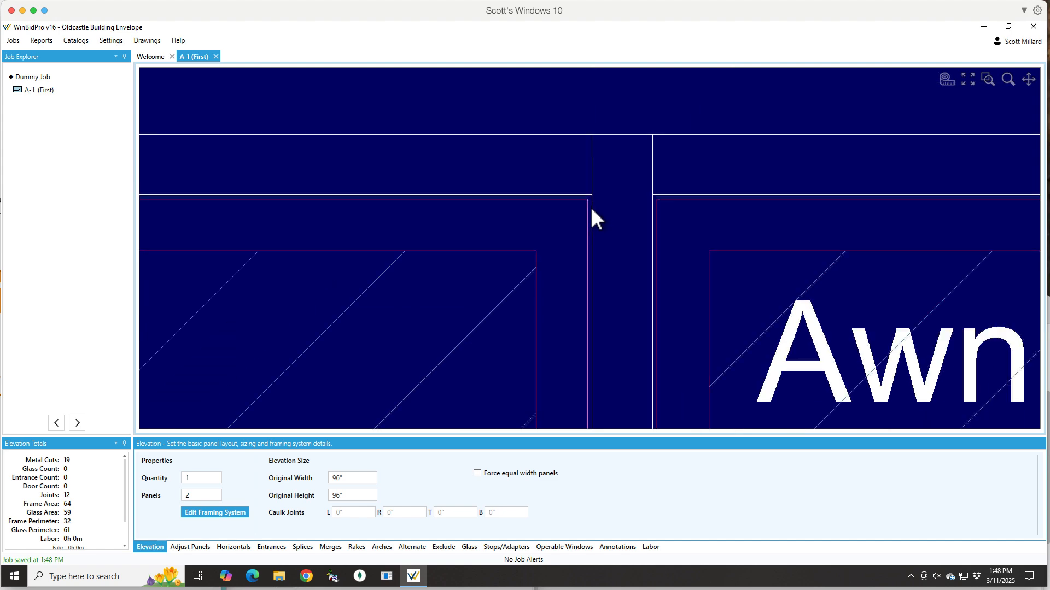
scroll(591, 208, down, 3)
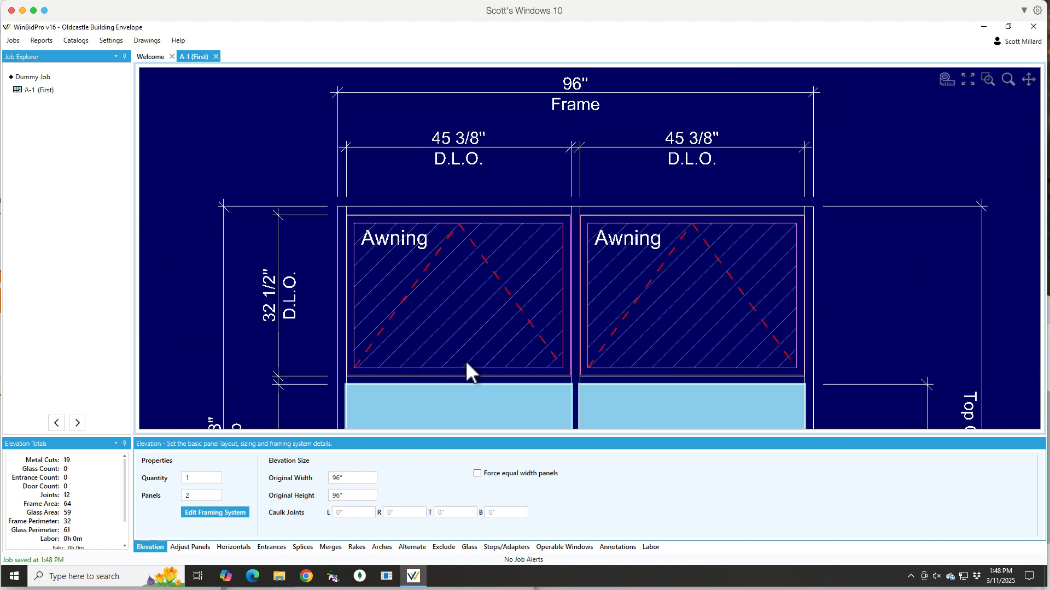
scroll(394, 244, down, 4)
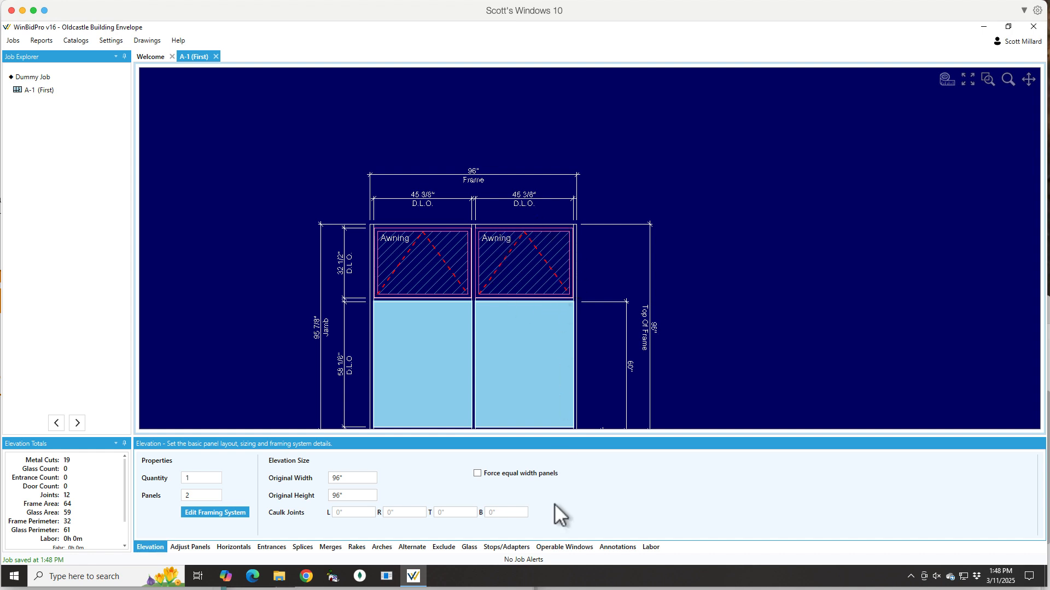
Step: Add a new stop/operable window adapter option to the framing system and name it "Op Win #1"
click(506, 547)
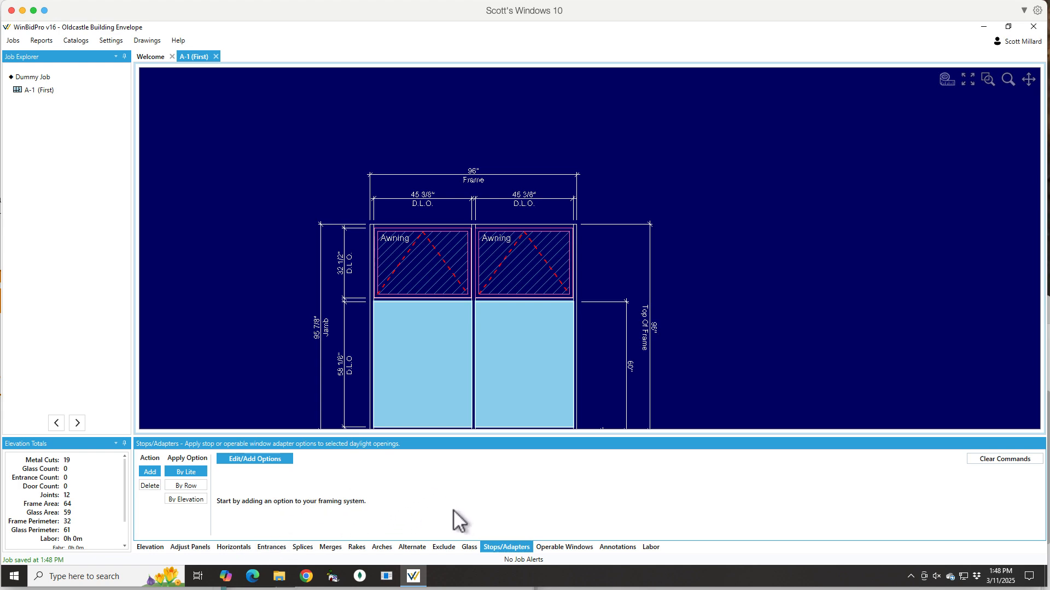
click(246, 461)
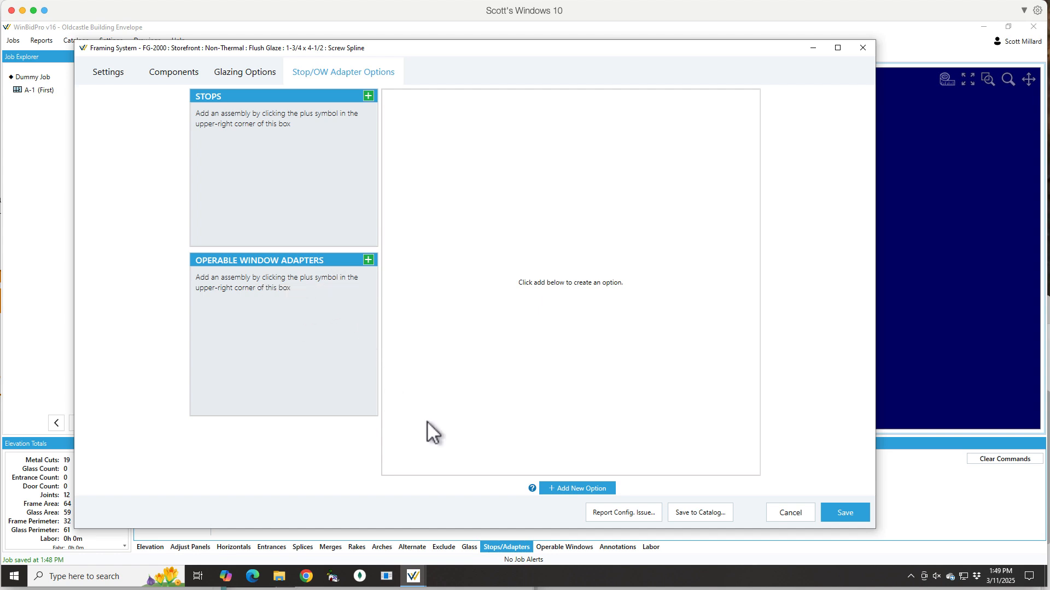
click(569, 489)
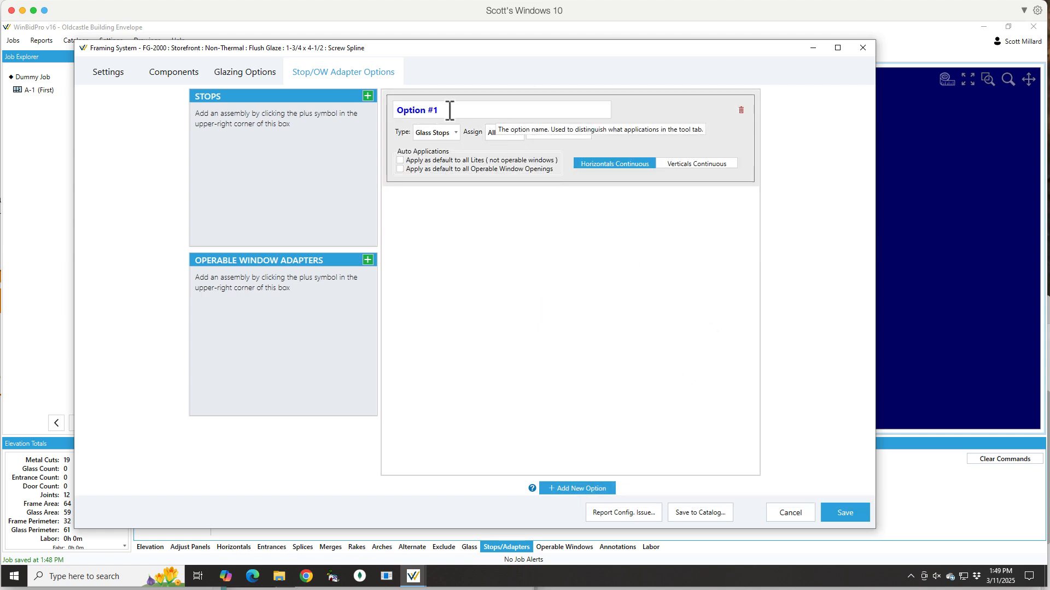
key(BackSpace)
key(BackSpace)
key(BackSpace)
key(BackSpace)
key(BackSpace)
key(BackSpace)
key(BackSpace)
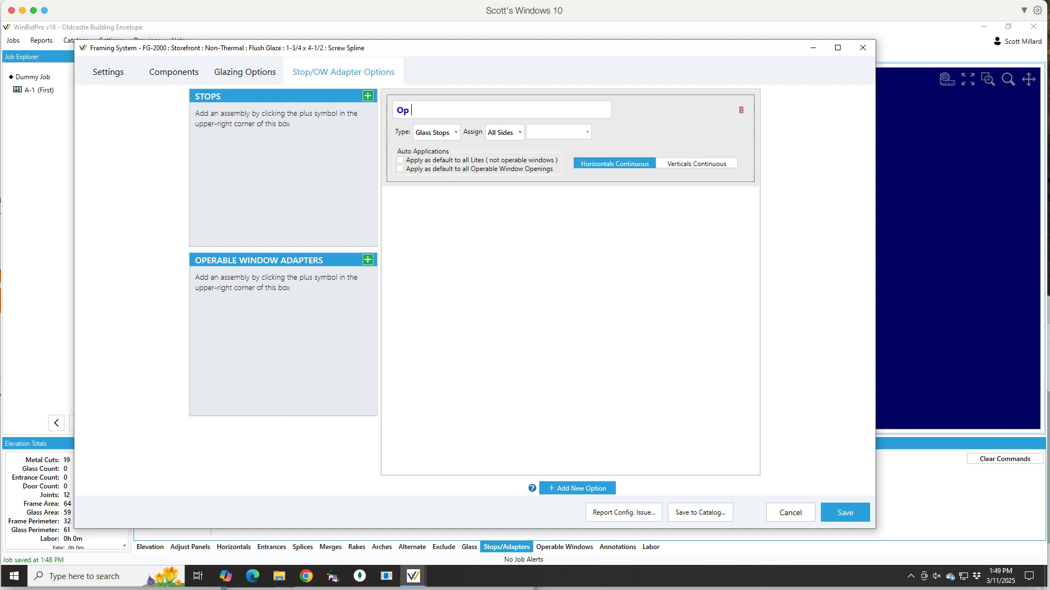
text(Win #1)
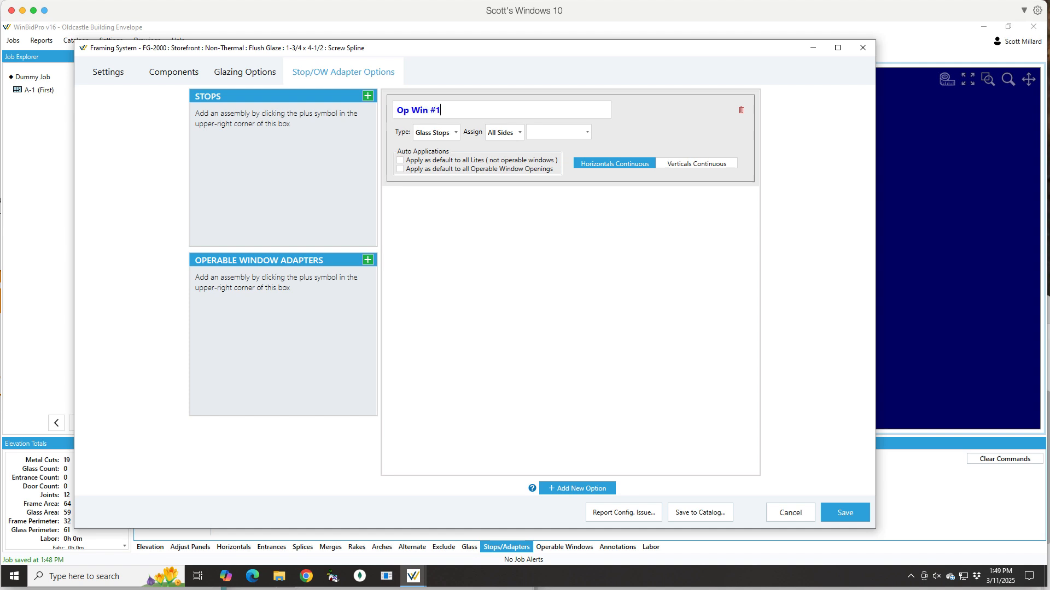
Step: Make Op Win #1 an Operable Window Adaptors option, applied by default to all operable window openings, with verticals continuous
click(451, 132)
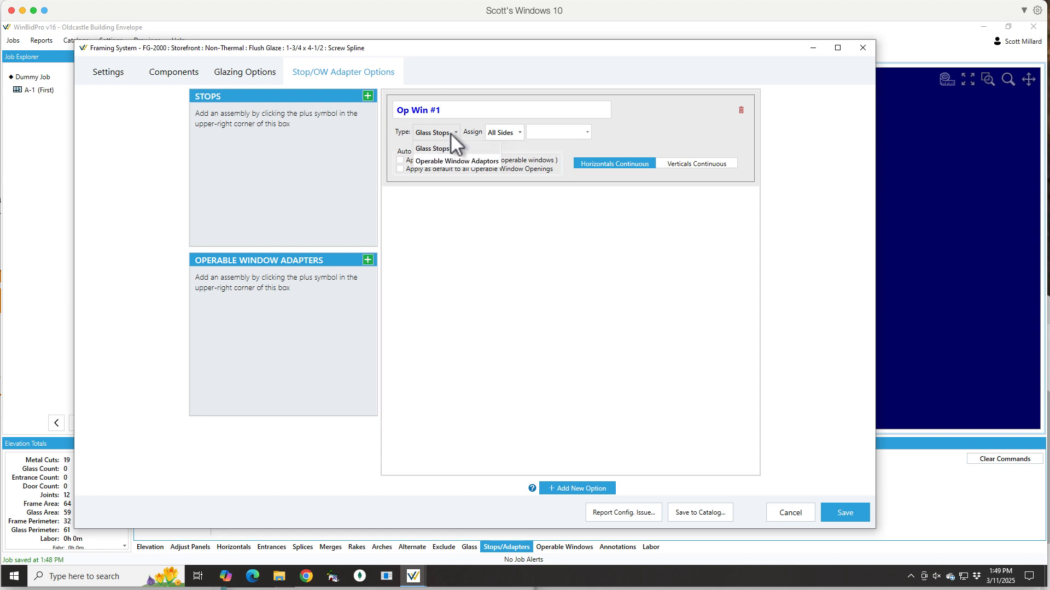
click(456, 161)
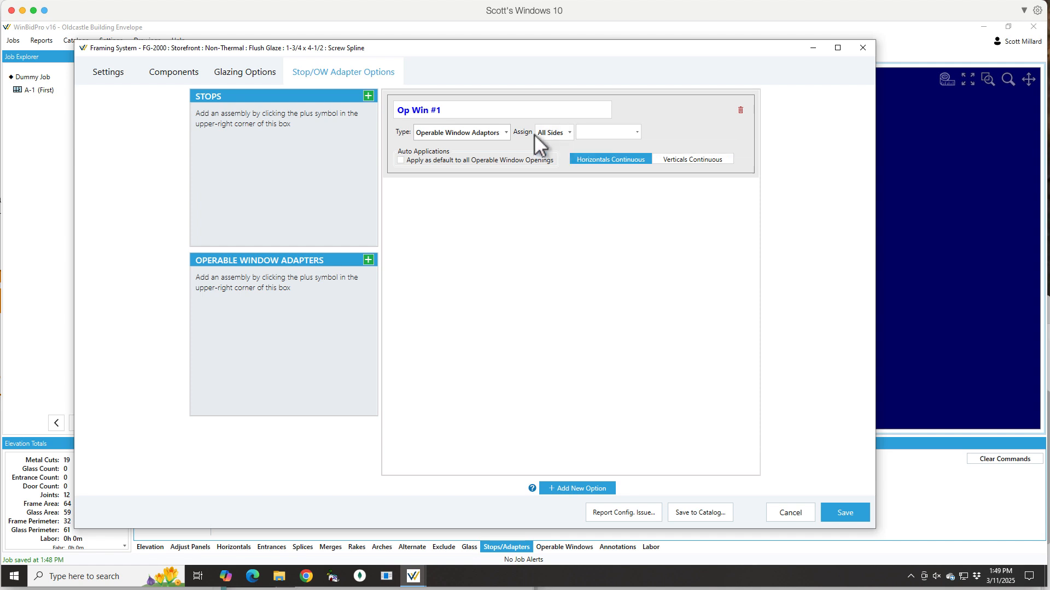
click(566, 131)
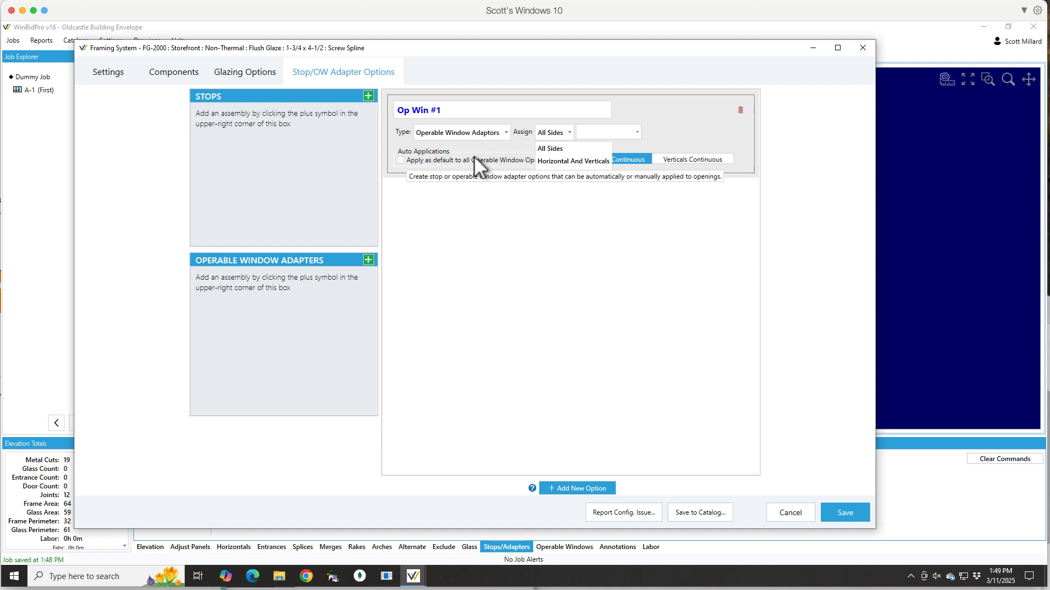
click(398, 159)
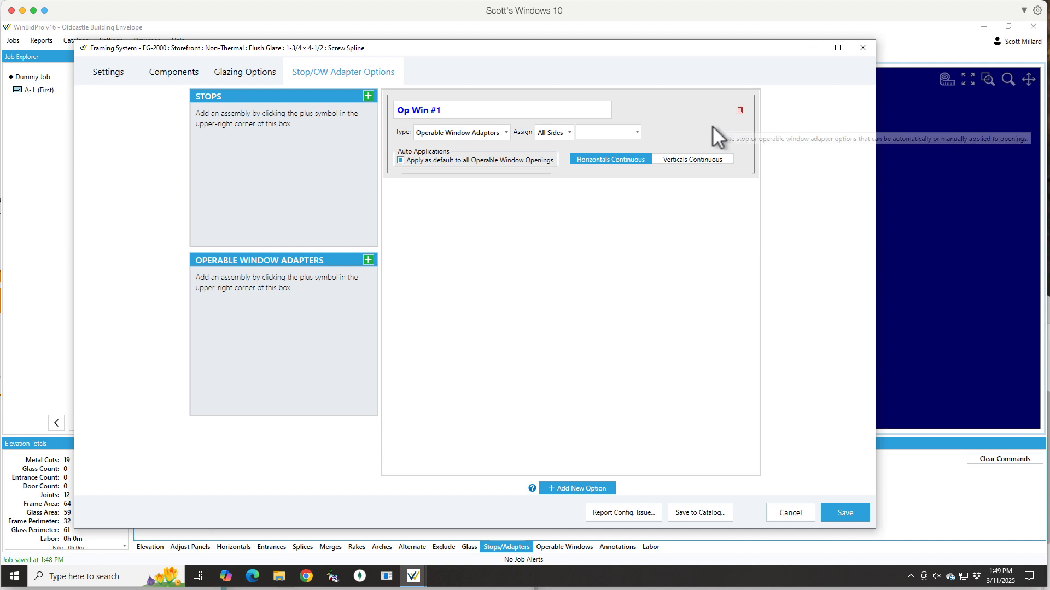
click(595, 159)
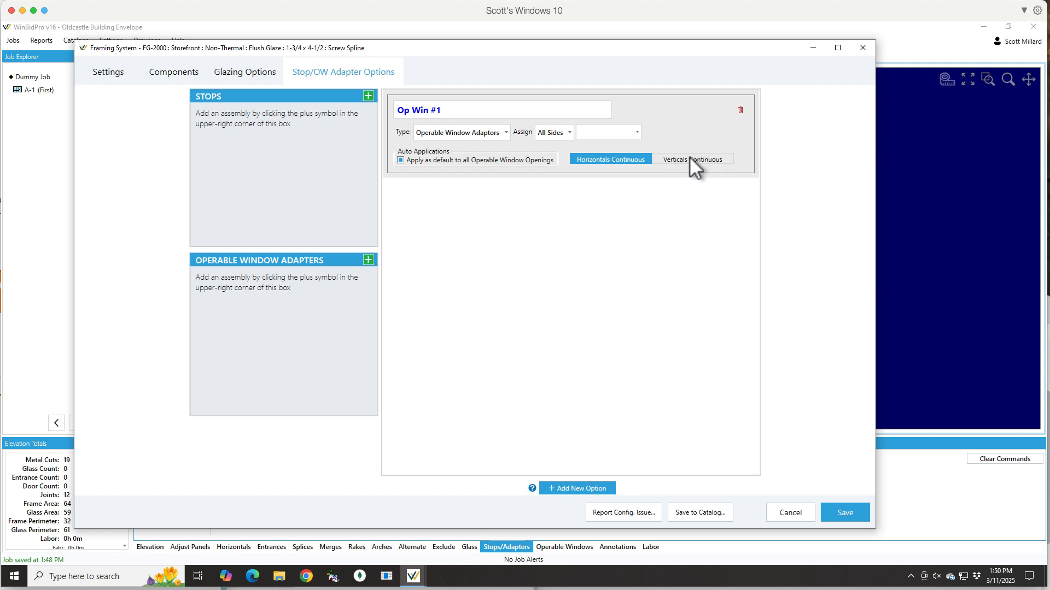
click(683, 160)
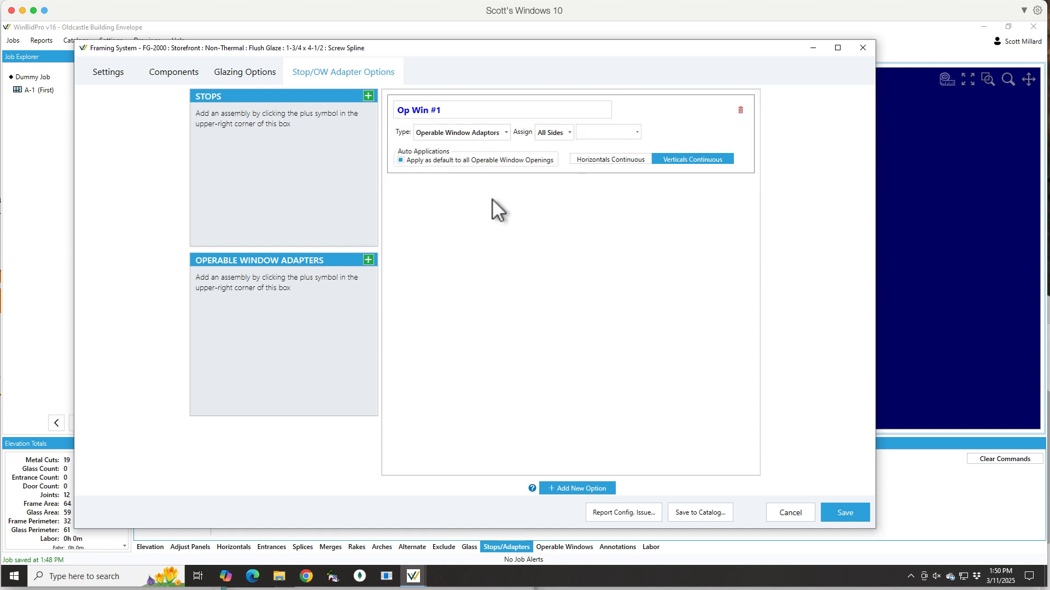
Step: Create a new adapter assembly for all sides of Op Win #1 and set its profile to 1/4"
click(636, 133)
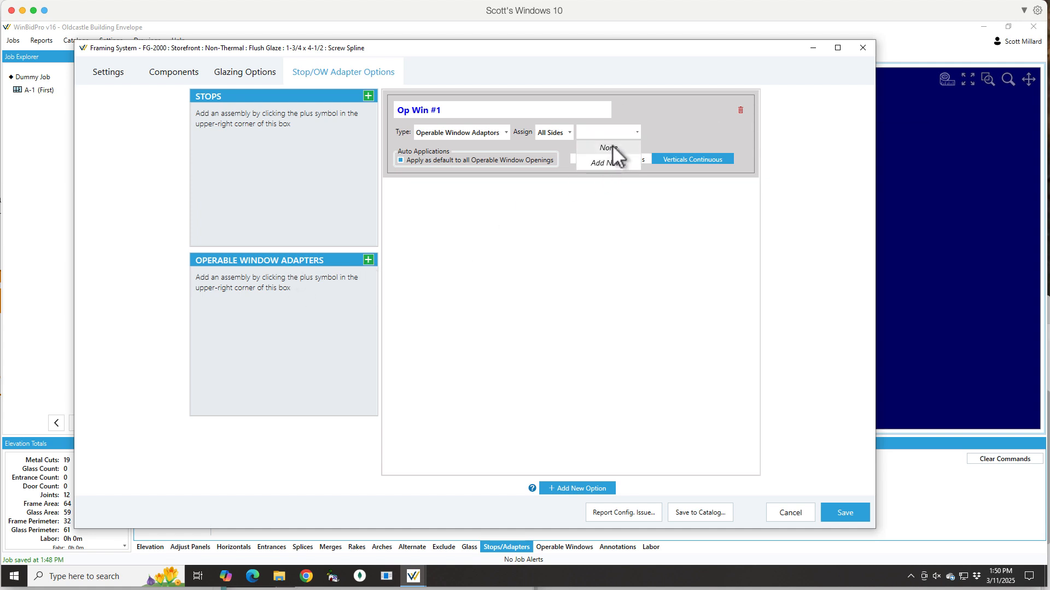
click(615, 161)
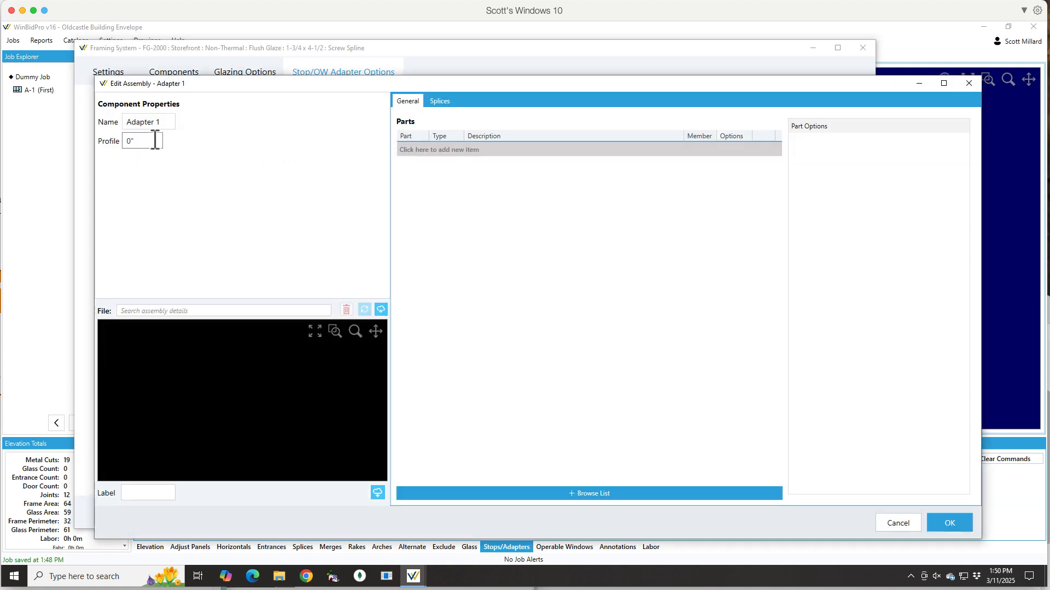
click(156, 141)
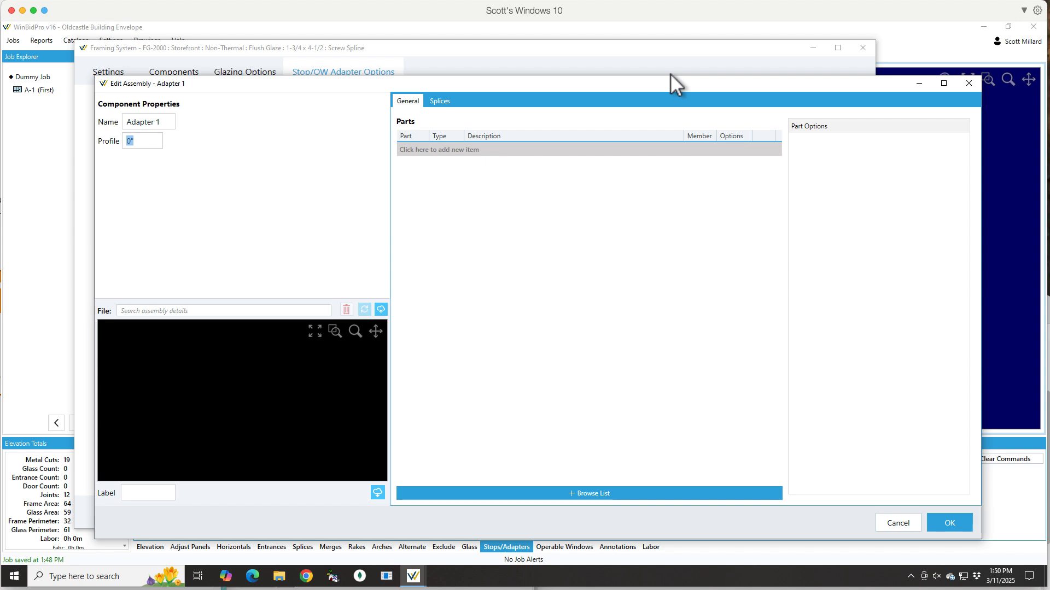
text(.25)
key(Tab)
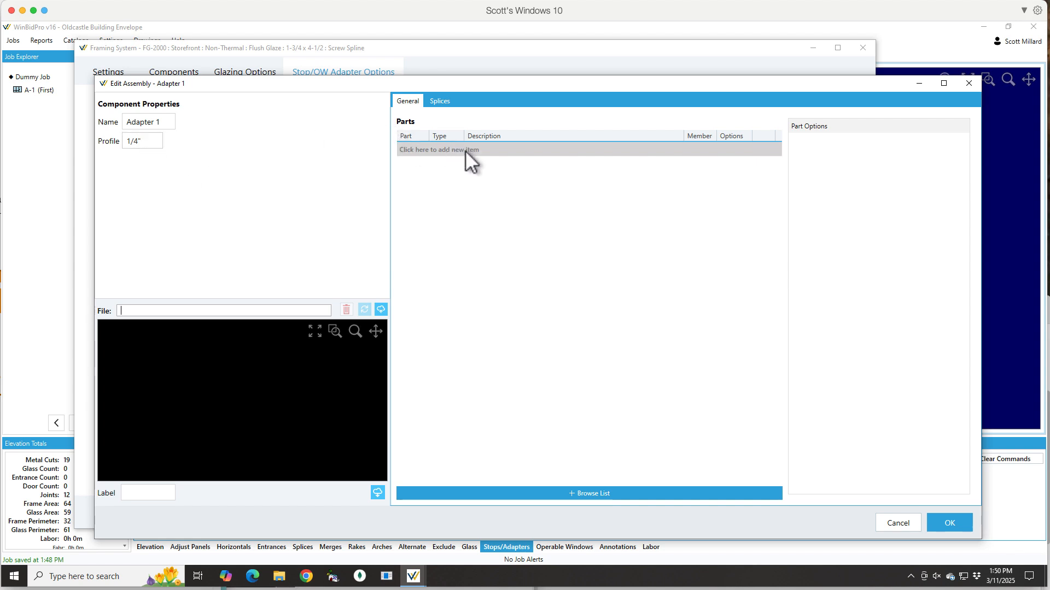
Step: Search the parts list for "adapter" and clear the search
click(464, 494)
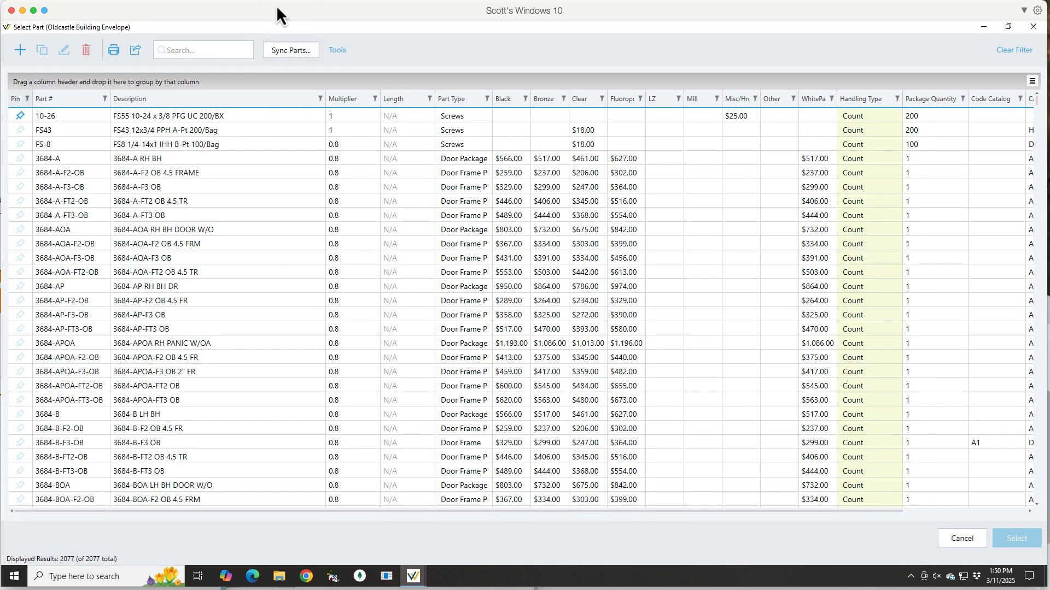
click(195, 53)
text(adapter)
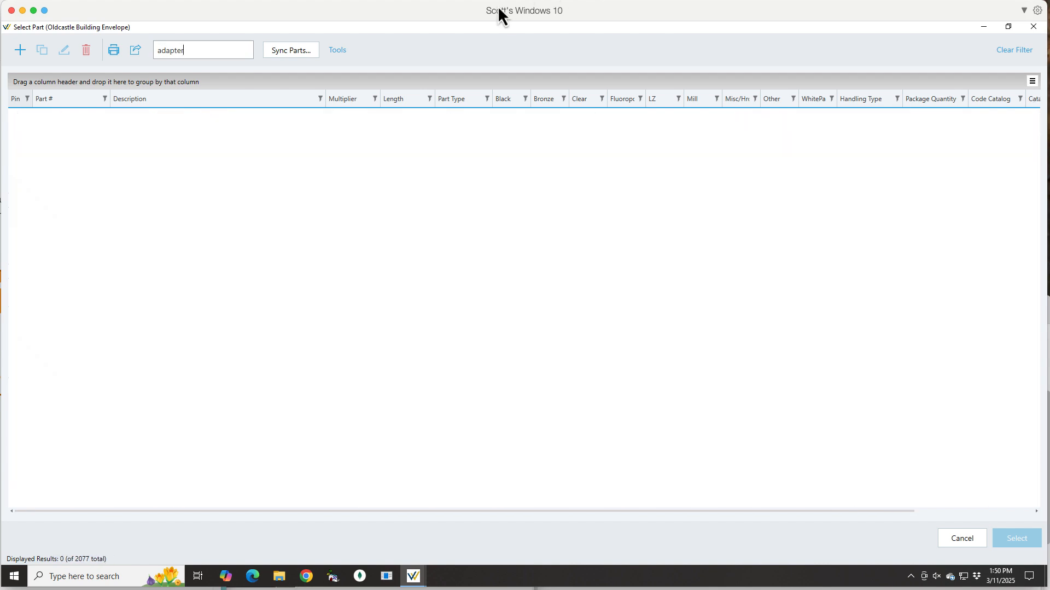
key(BackSpace)
key(BackSpace)
key(BackSpace)
key(BackSpace)
key(BackSpace)
key(BackSpace)
key(BackSpace)
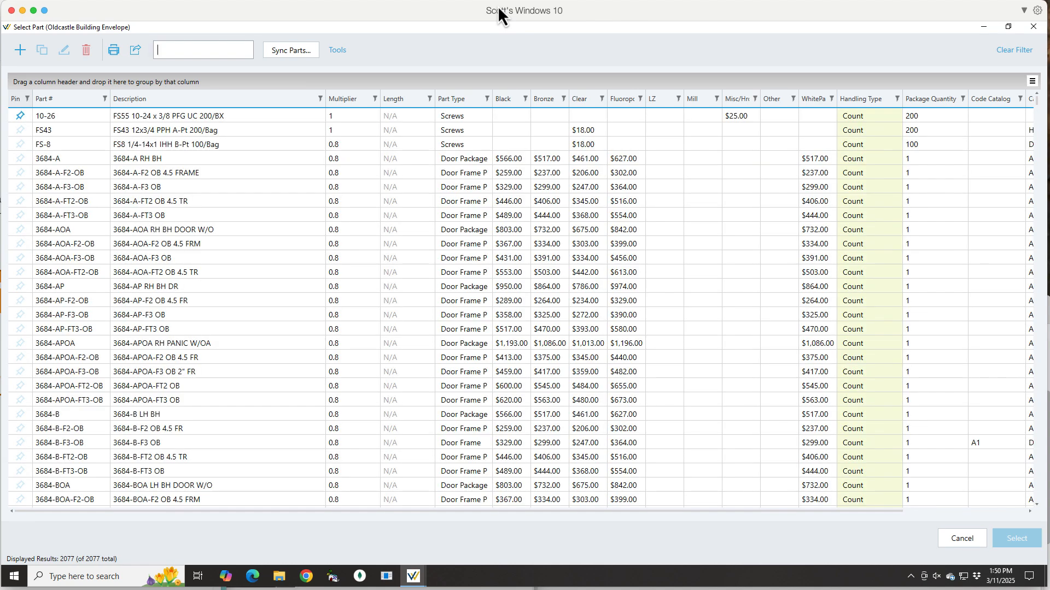
Step: Search the parts for "stop", add the TCR413 Glass Stop to the adapter assembly, and save the framing system
text(stop)
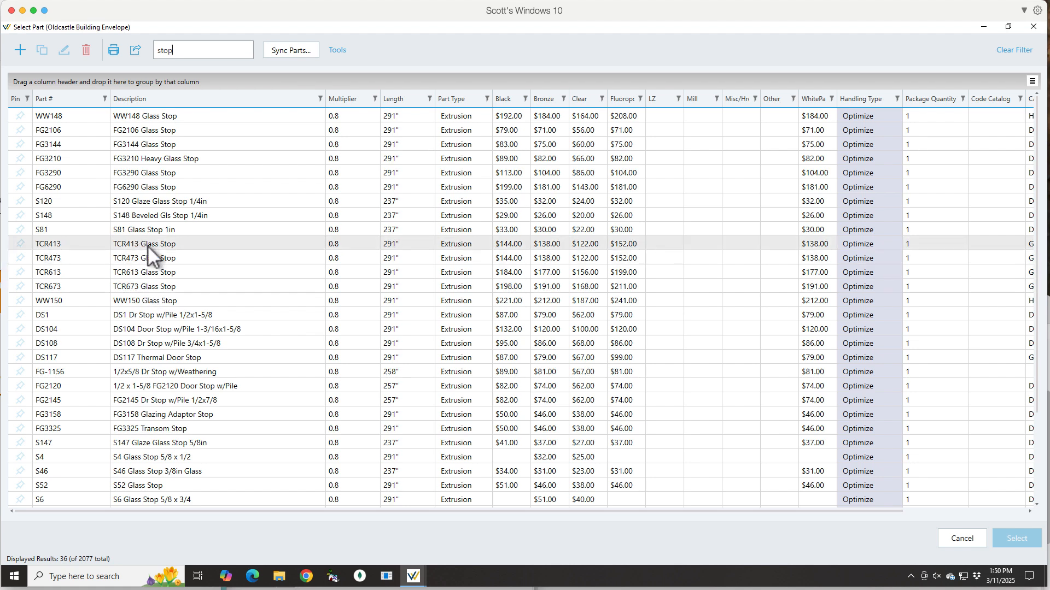
click(159, 244)
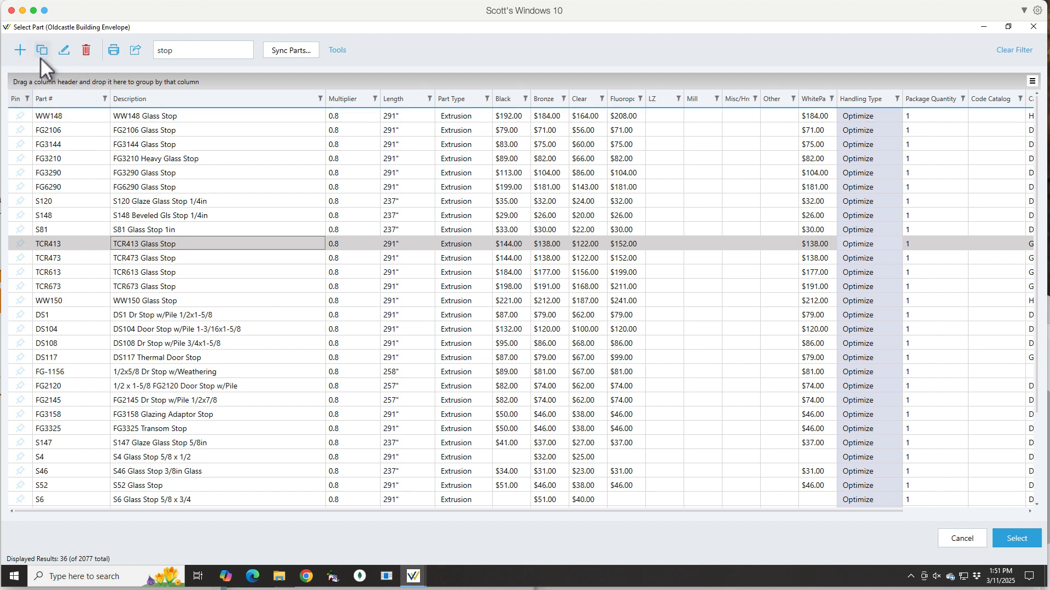
click(1015, 539)
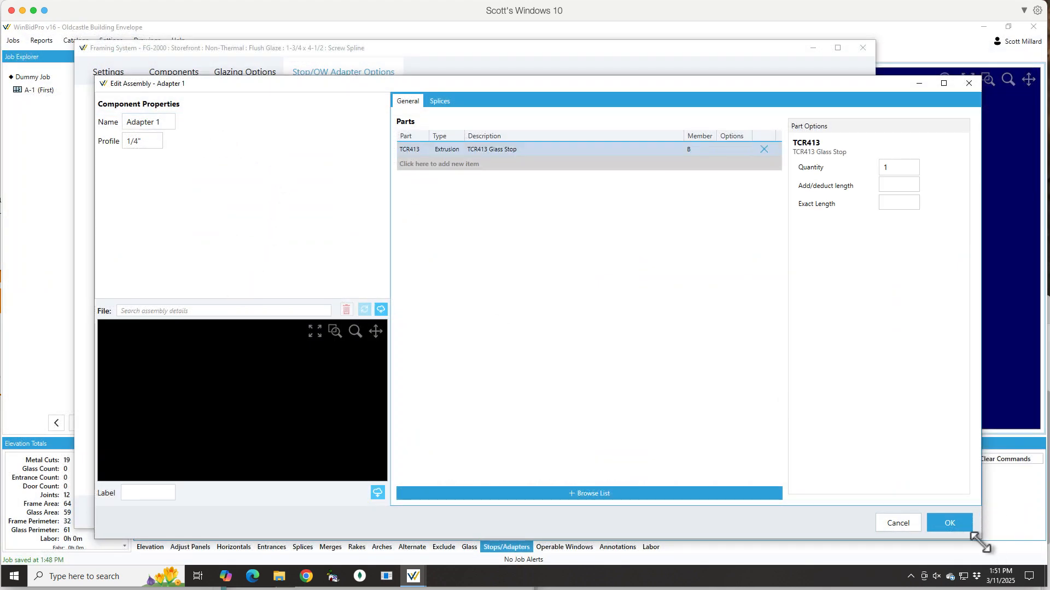
click(953, 522)
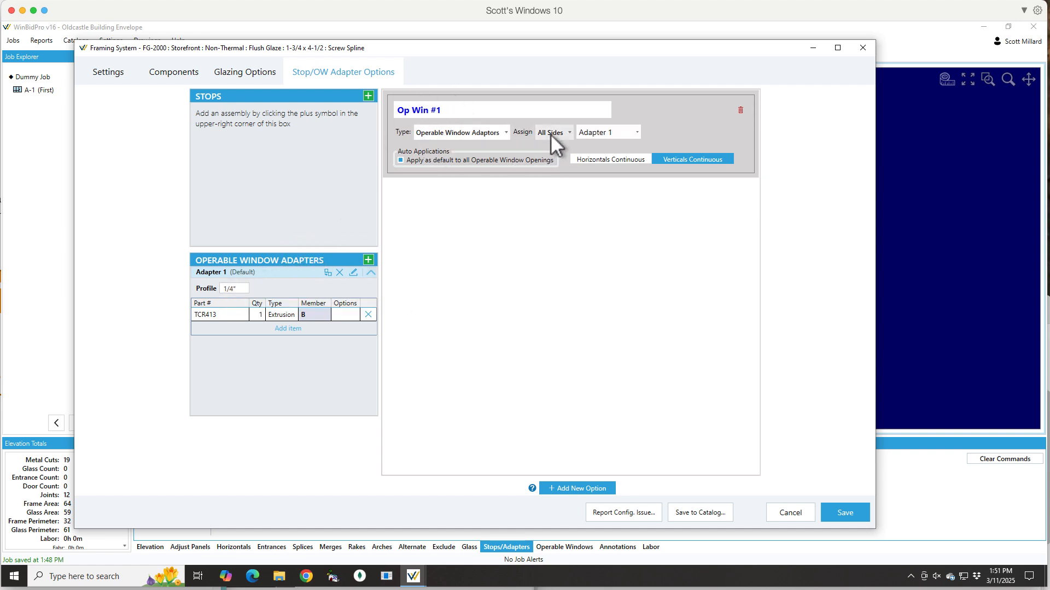
click(851, 513)
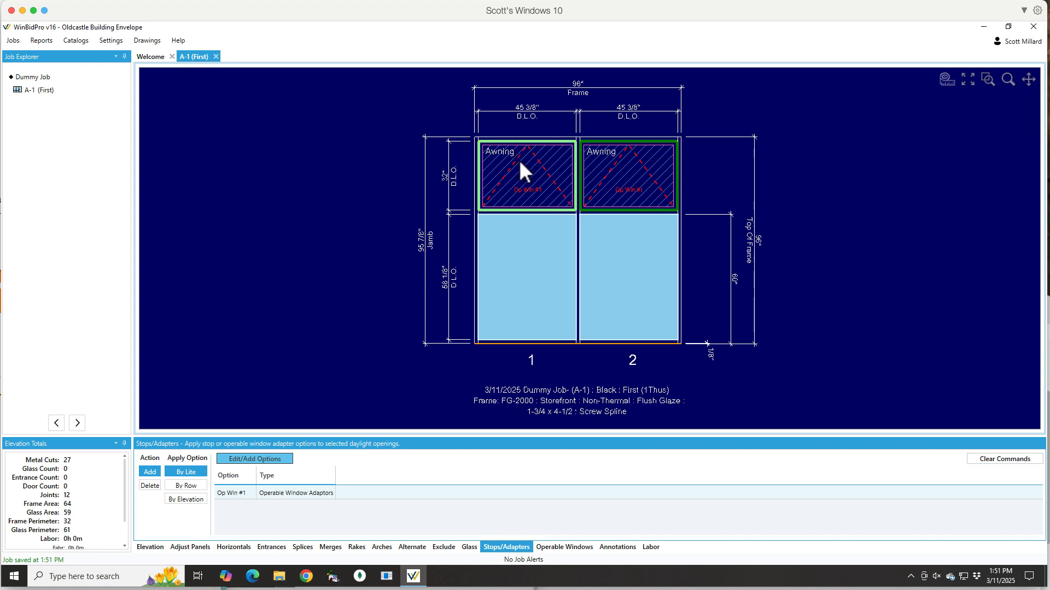
Step: Examine the adapter lines and remaining deduct gap around the awning windows in the elevation drawing
scroll(533, 141, up, 5)
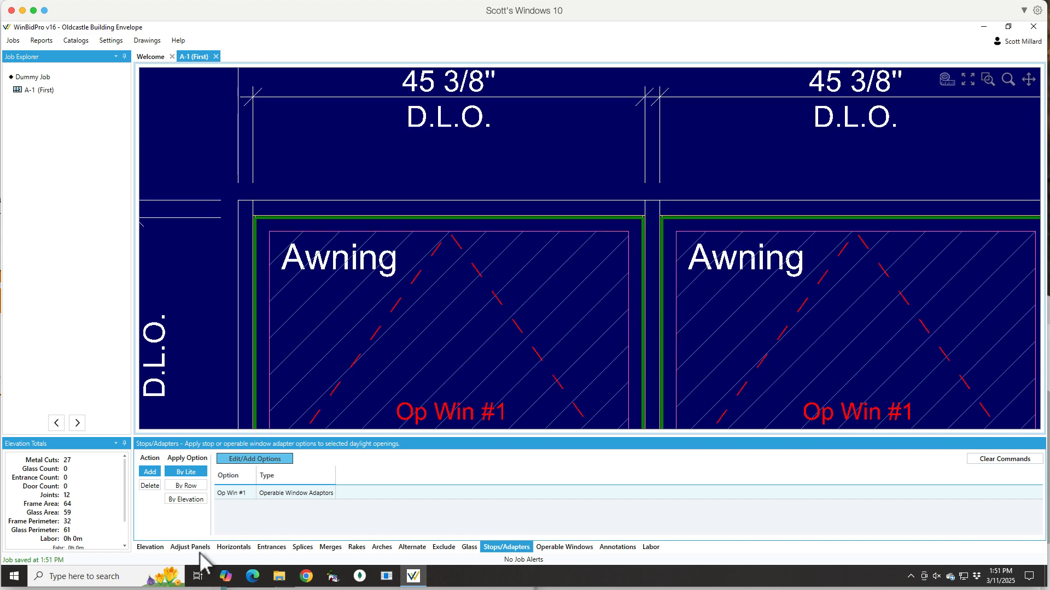
click(150, 547)
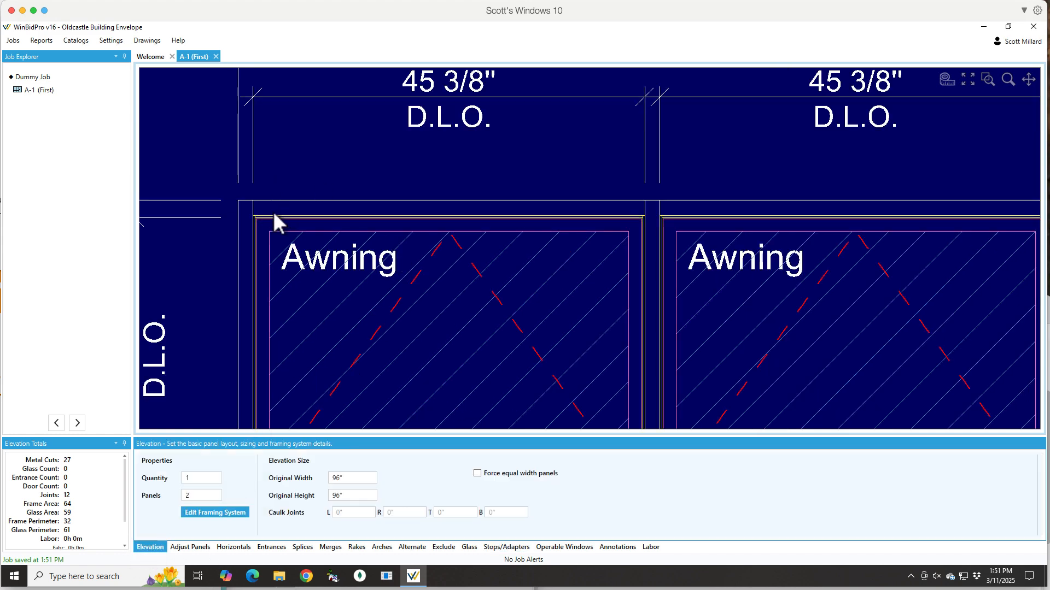
scroll(273, 211, up, 4)
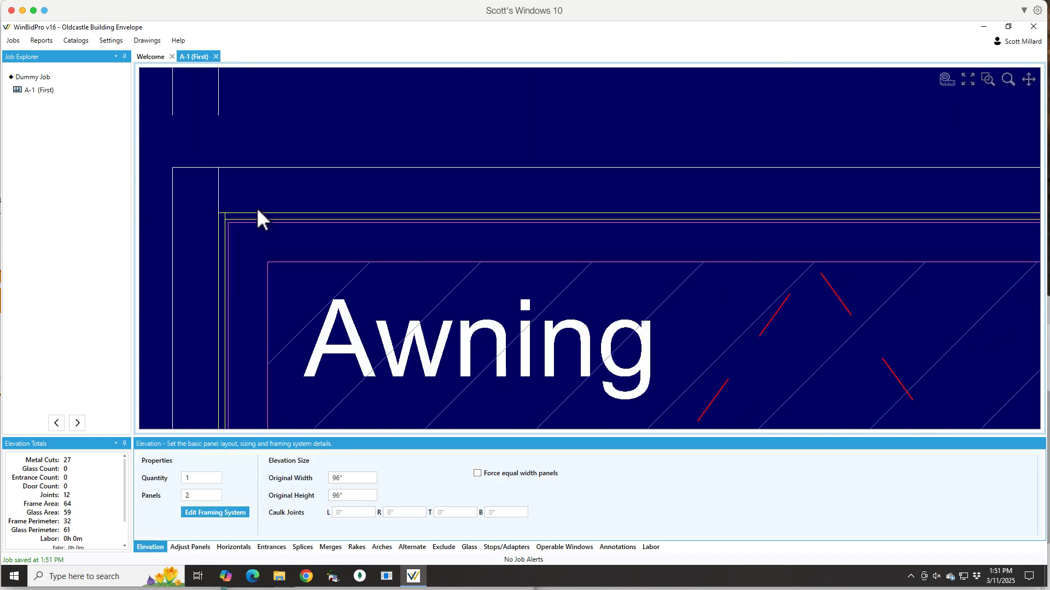
scroll(258, 211, up, 1)
scroll(244, 229, up, 2)
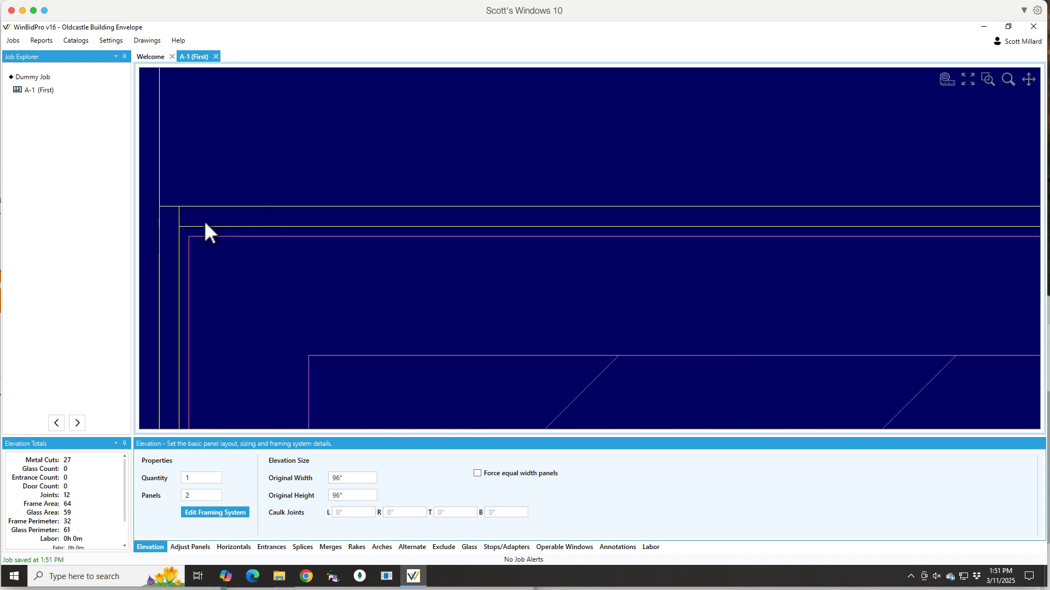
scroll(191, 205, down, 3)
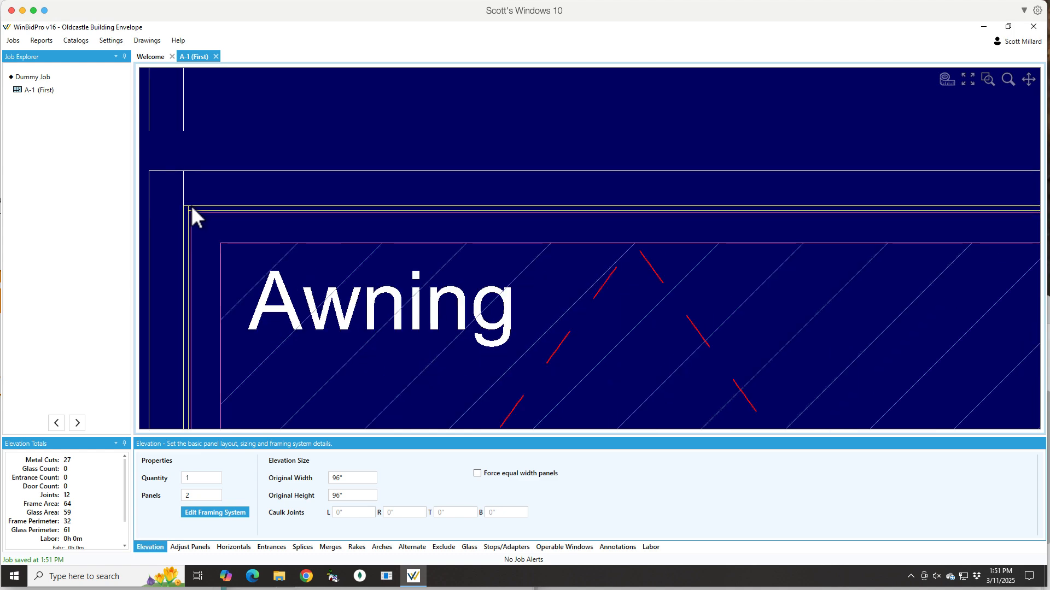
scroll(191, 205, down, 1)
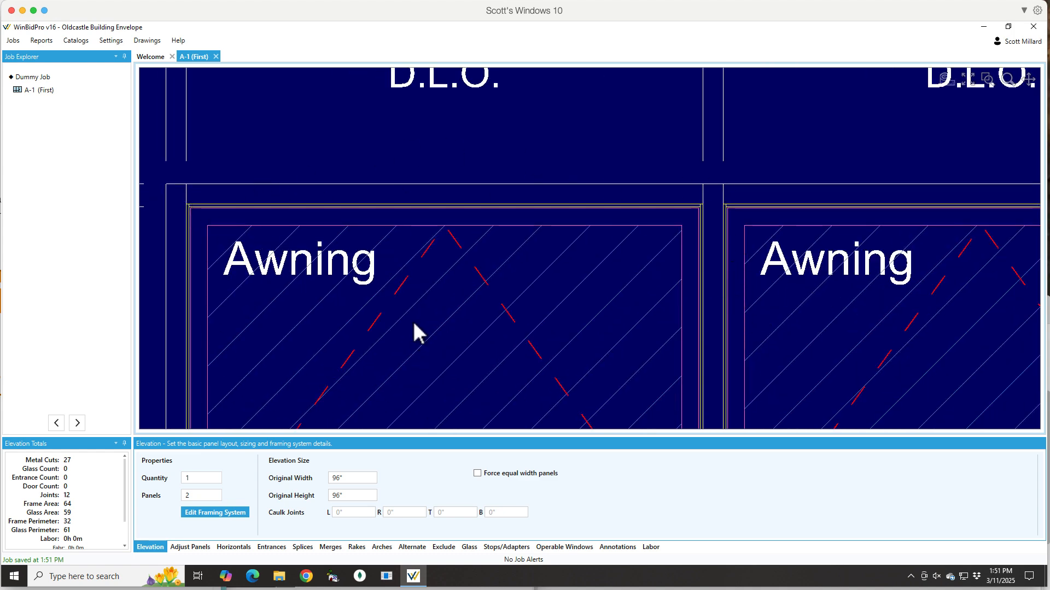
scroll(465, 266, down, 2)
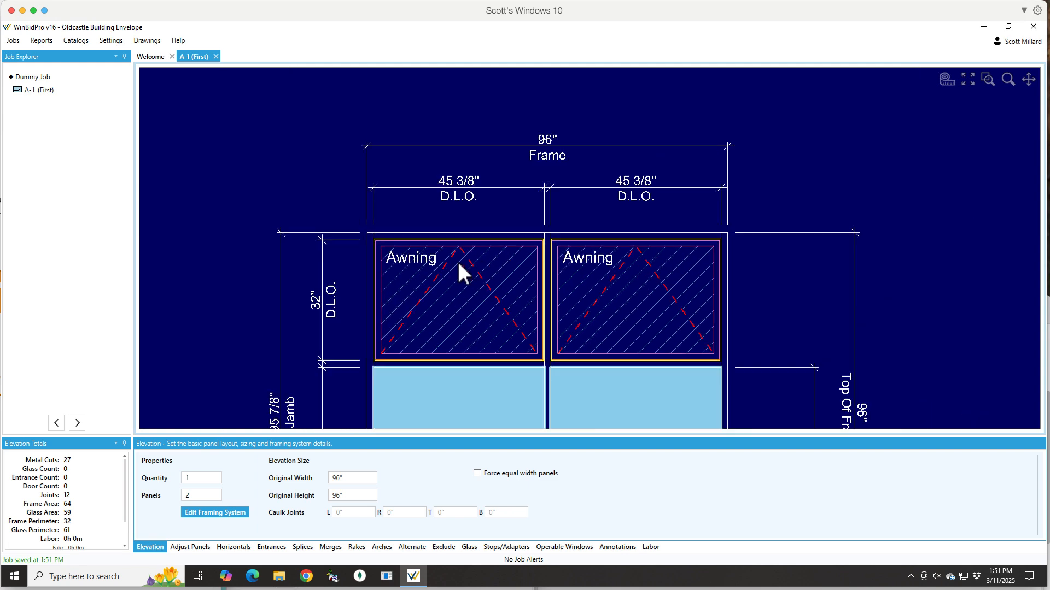
scroll(375, 352, up, 4)
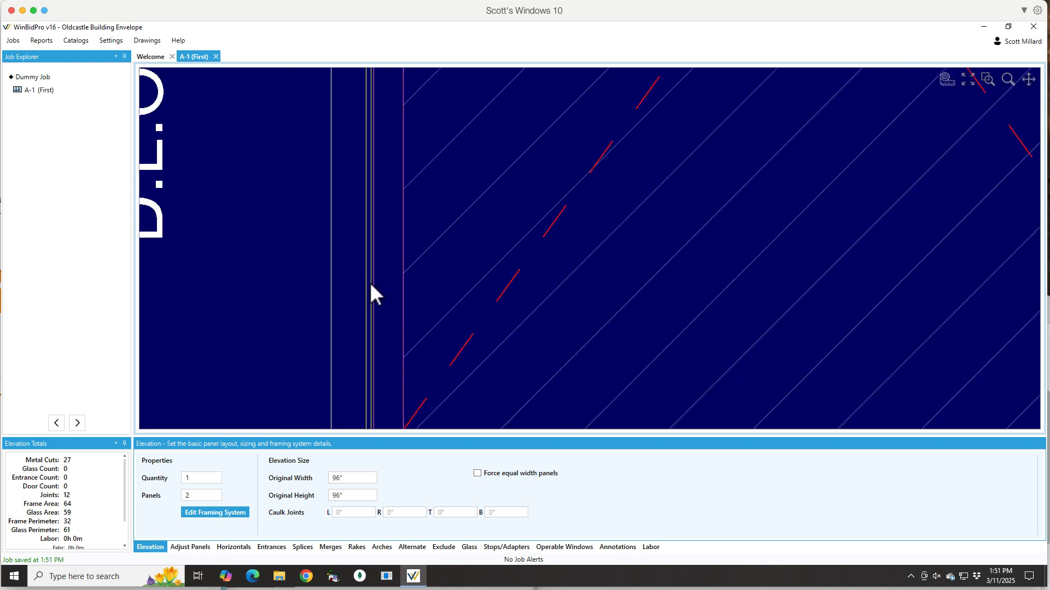
scroll(370, 285, up, 5)
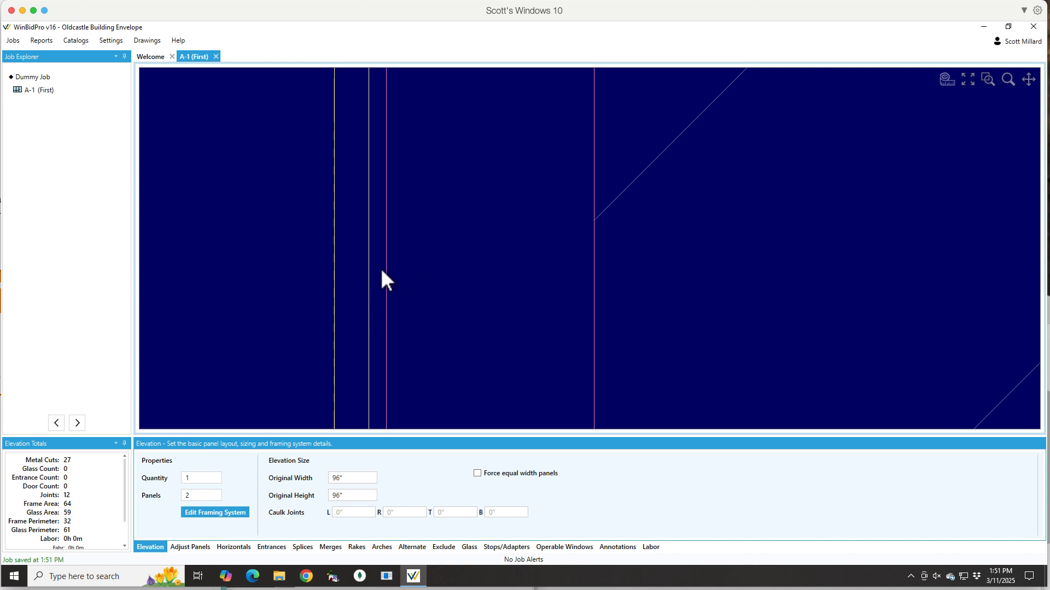
scroll(382, 284, down, 5)
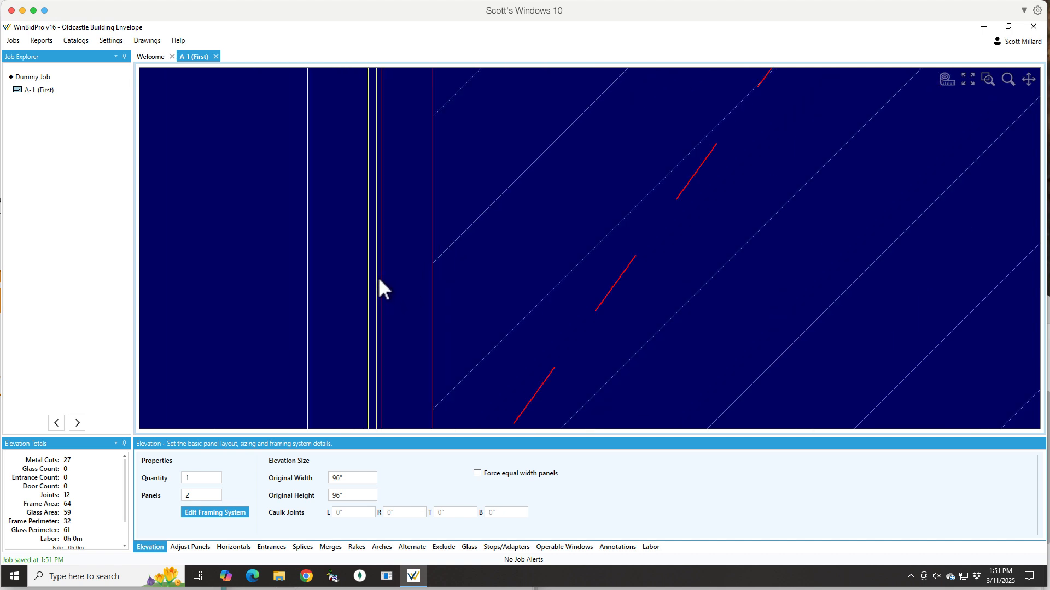
scroll(376, 284, down, 4)
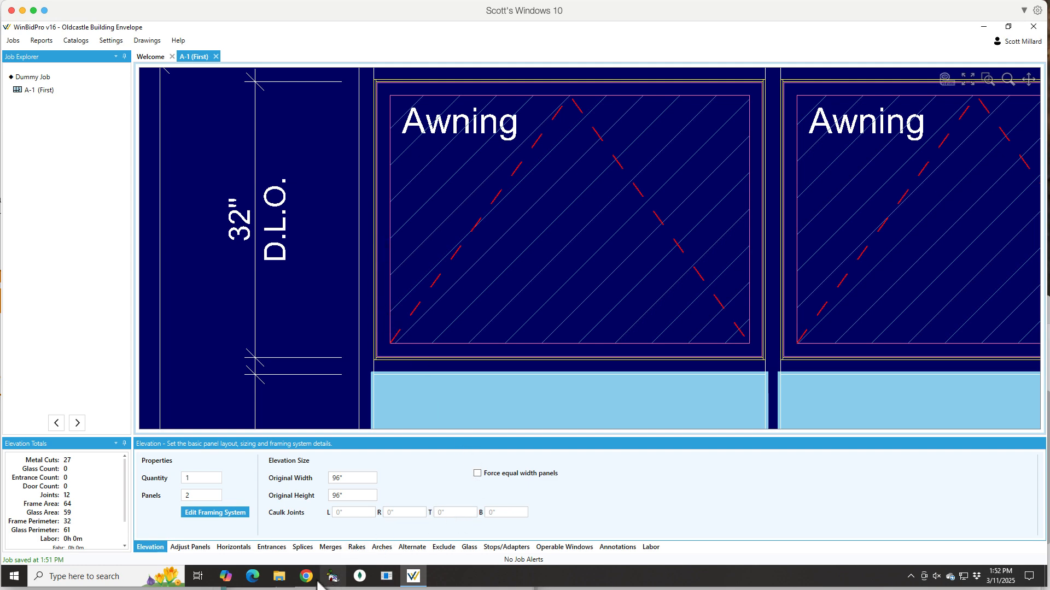
scroll(413, 289, up, 1)
scroll(401, 298, down, 1)
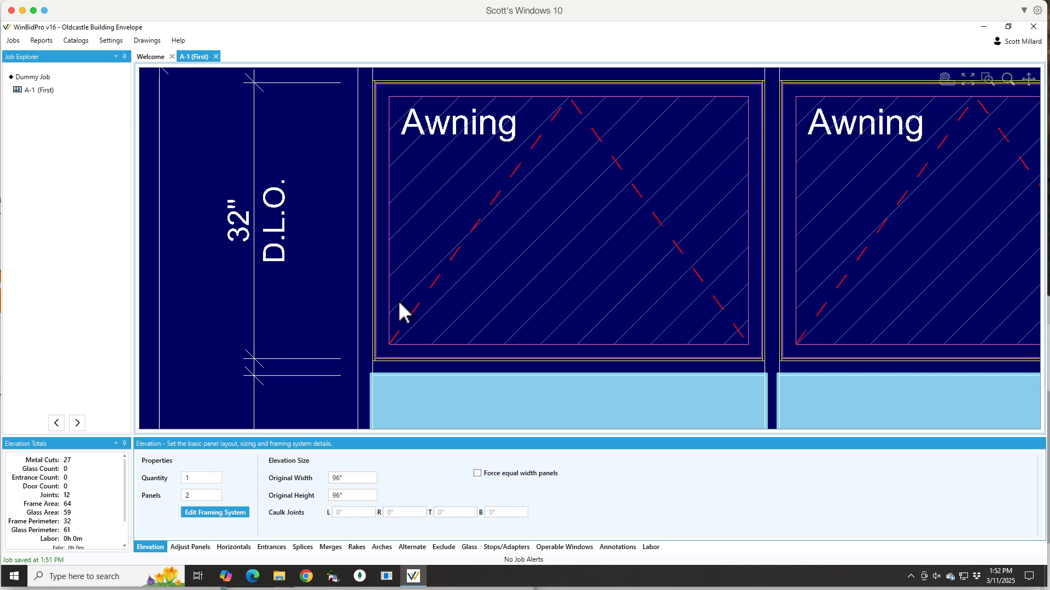
scroll(395, 300, down, 1)
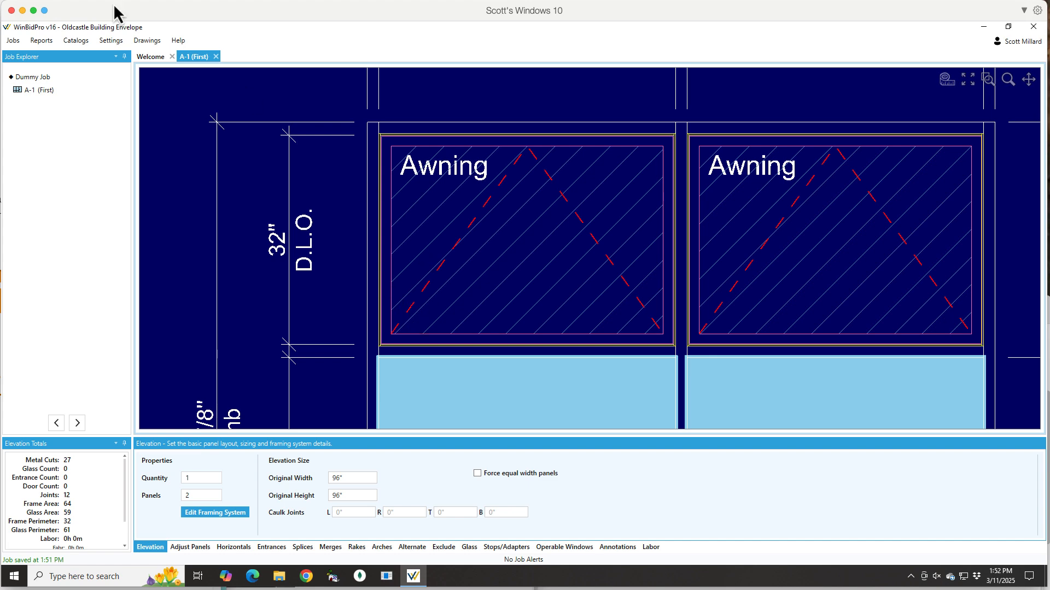
scroll(144, 136, down, 1)
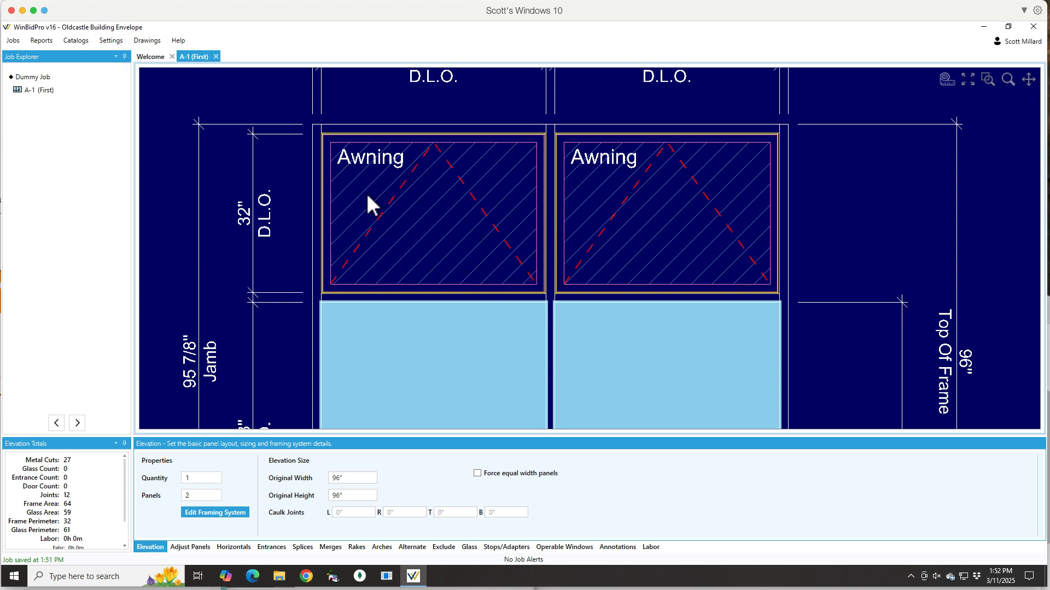
Step: View the Operable Windows report to check the awning window sizes and close it
click(37, 41)
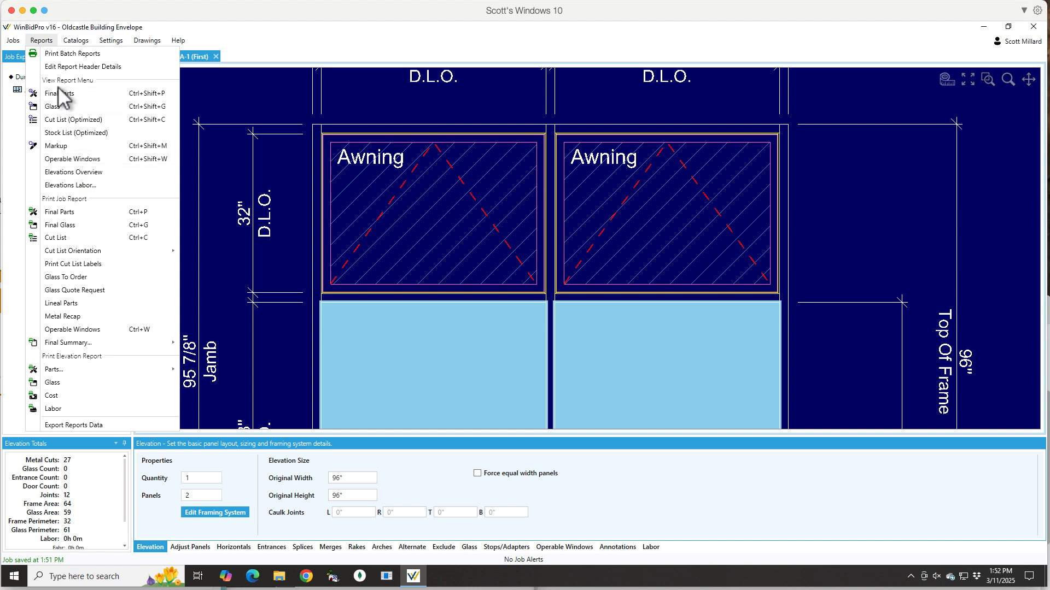
click(68, 159)
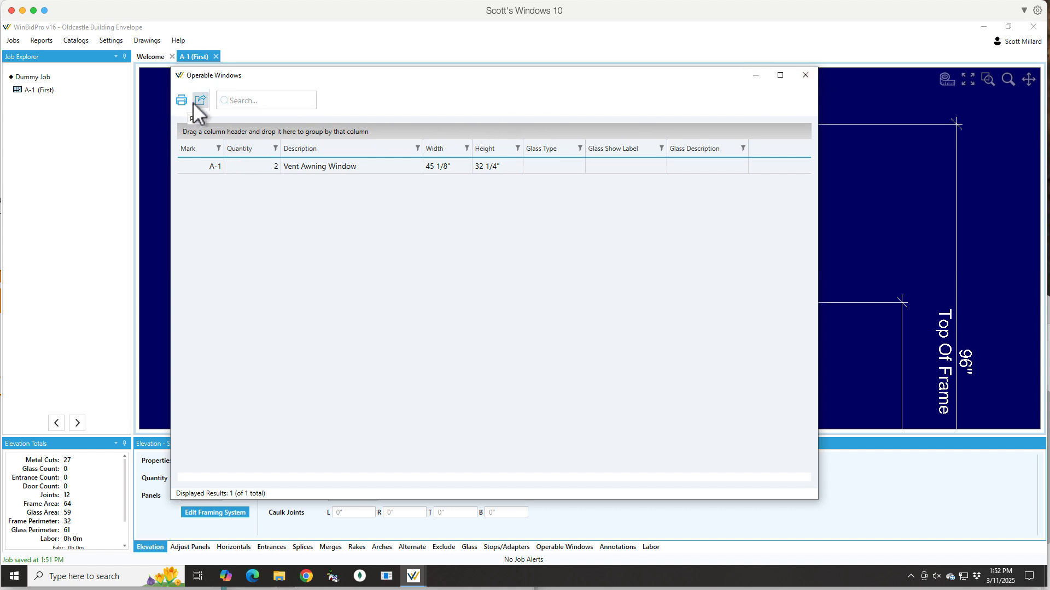
click(805, 74)
Step: Generate the printable Operable Windows job report, review the awning window sizes, and close it
click(41, 41)
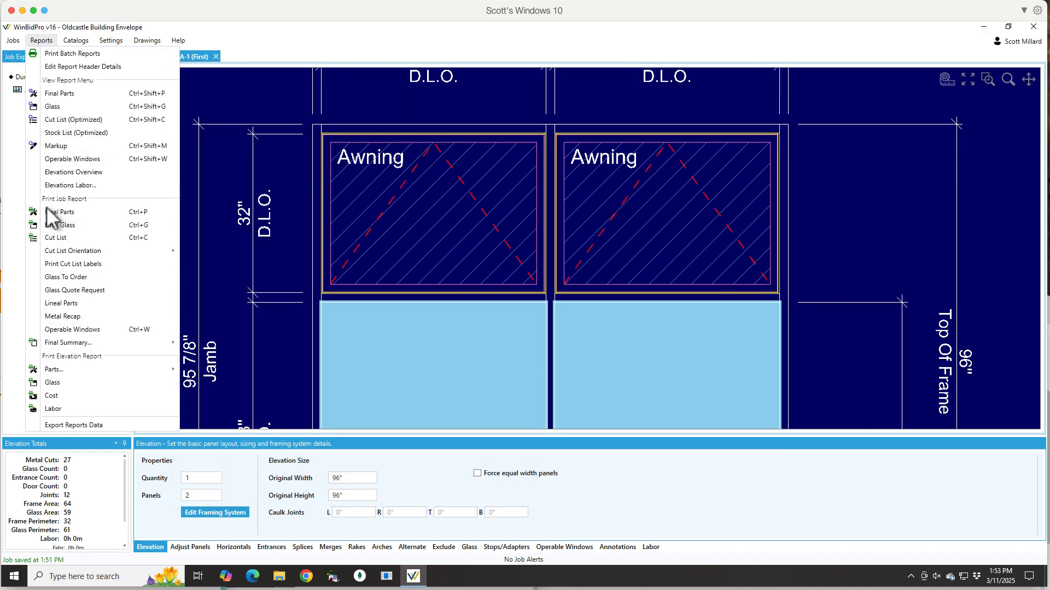
click(74, 330)
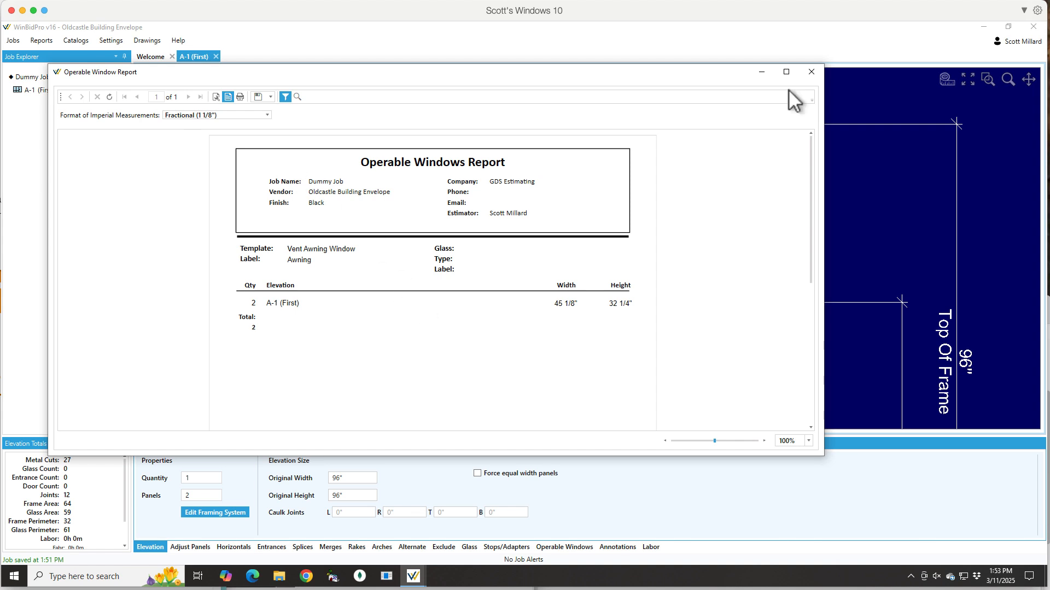
click(810, 70)
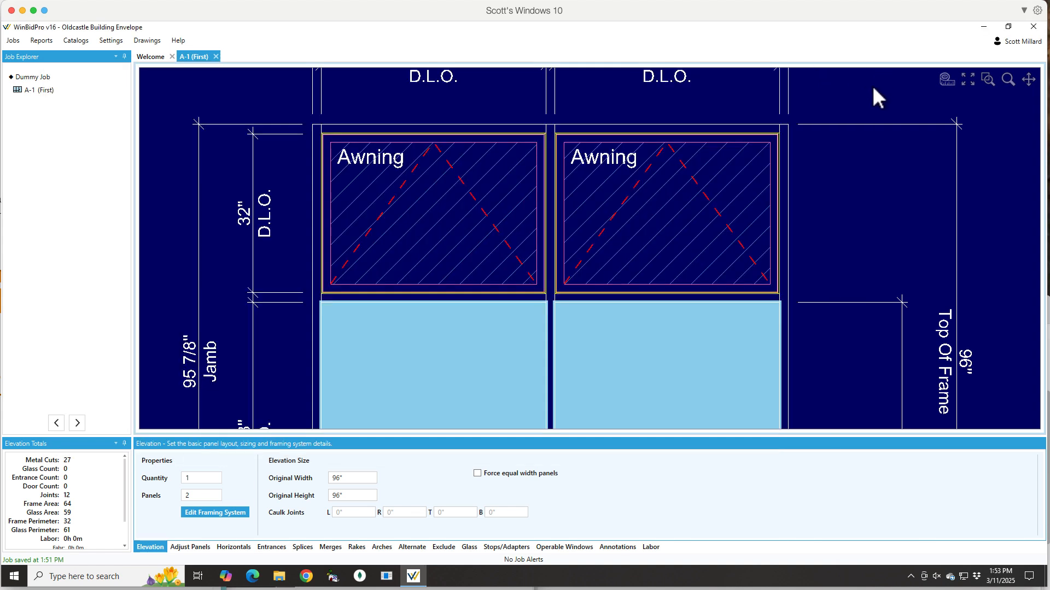
Step: Display the drawing's layer settings to view the operable window glass layer options
scroll(570, 219, down, 5)
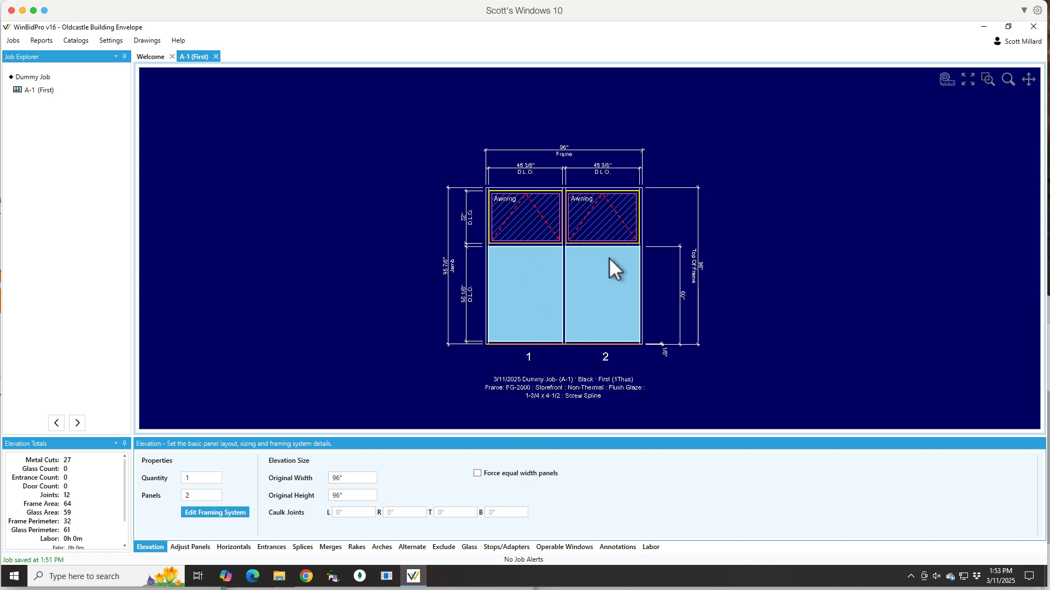
click(112, 44)
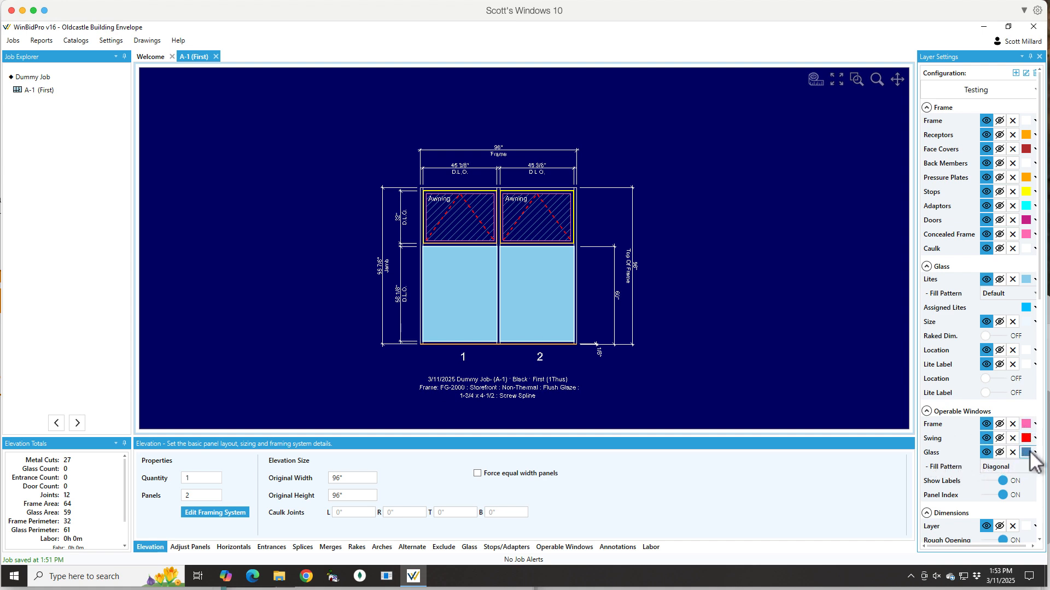
Step: Add the double-pane 1" Blue Tempered Insulated glass product to the job
click(468, 548)
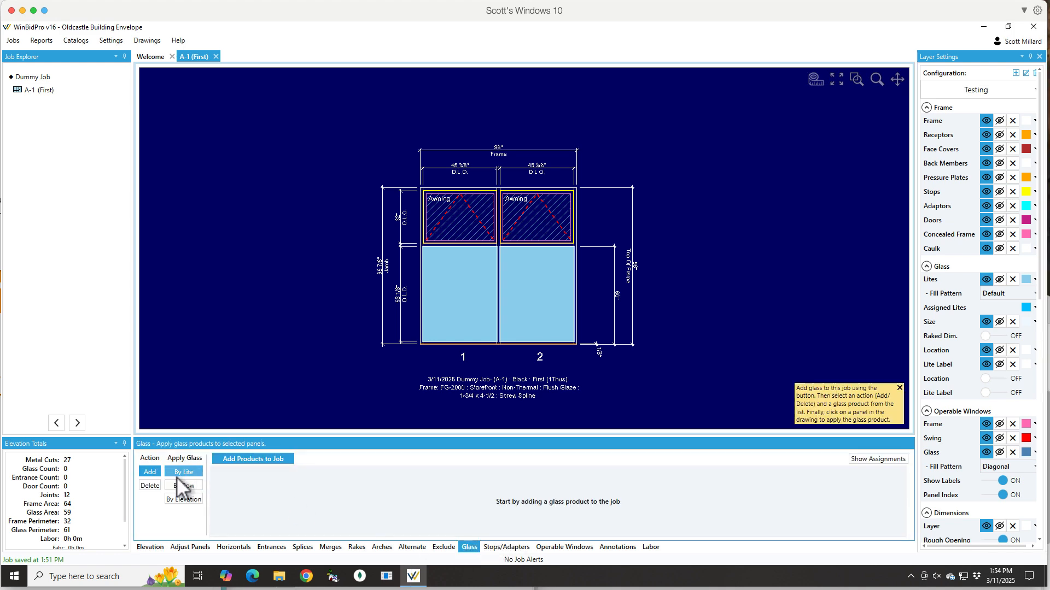
click(256, 459)
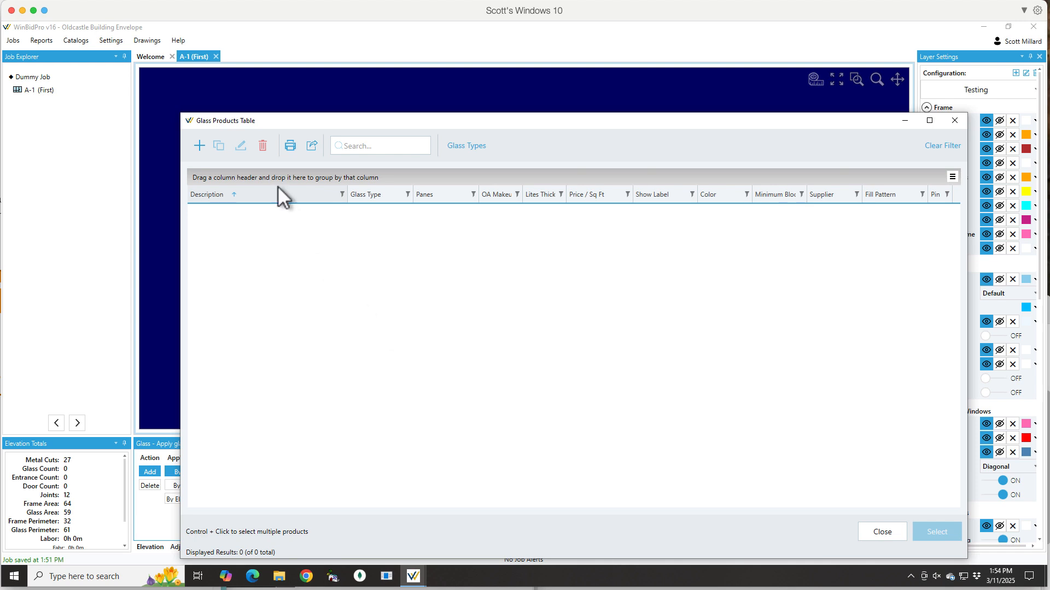
click(363, 145)
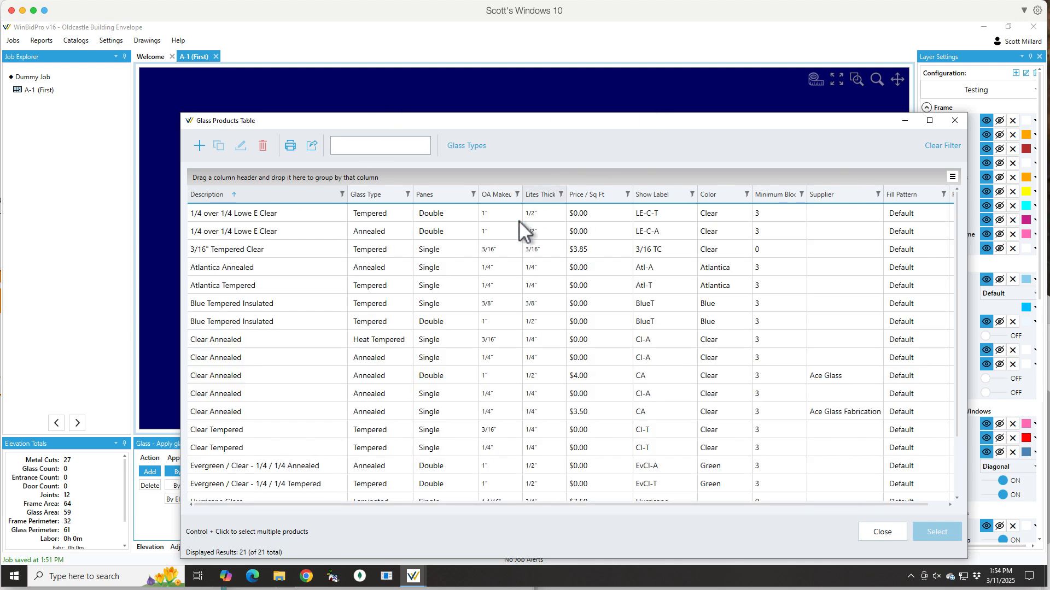
click(377, 285)
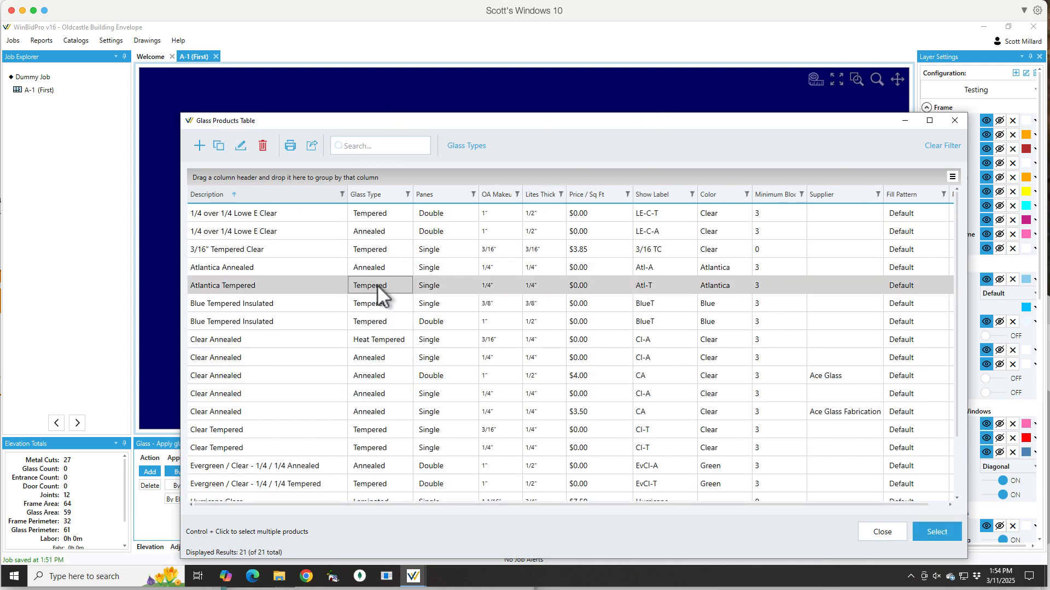
click(394, 319)
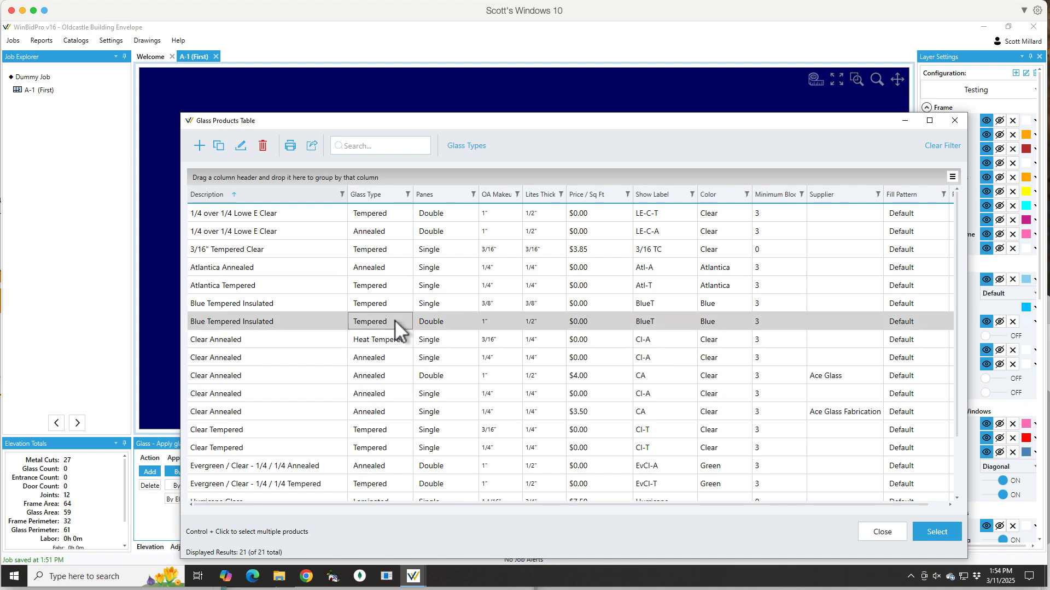
click(938, 533)
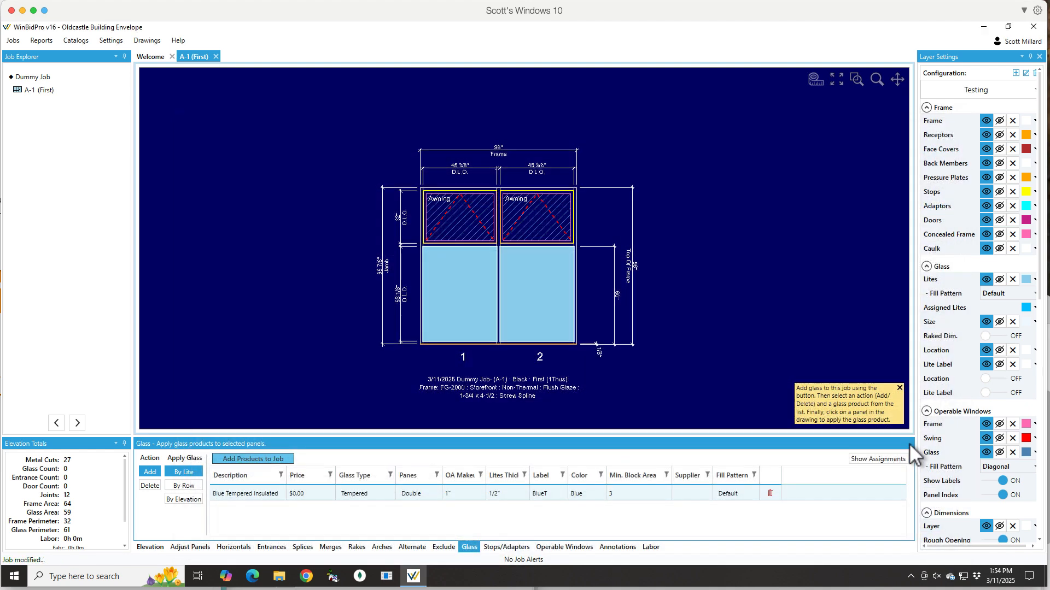
Step: Apply the Blue Tempered Insulated glass by row to the upper awning window lites of elevation A-1
click(552, 317)
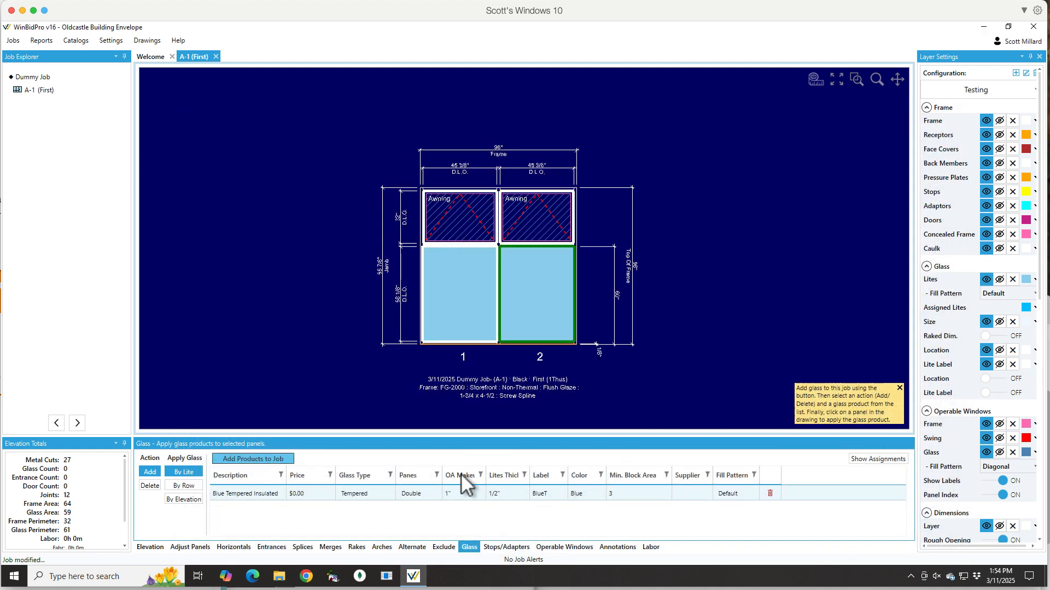
click(198, 482)
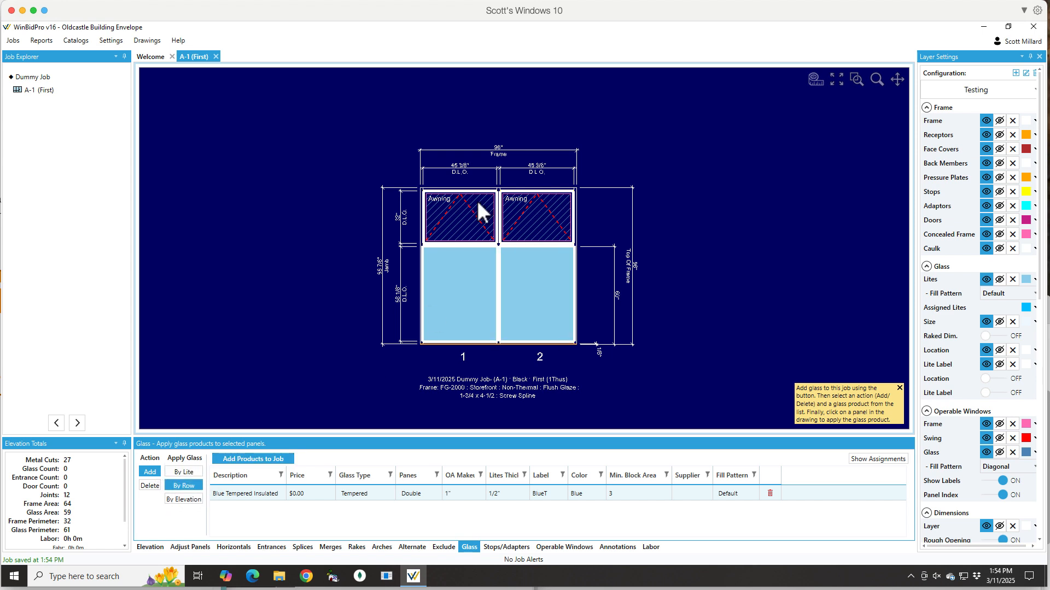
click(443, 218)
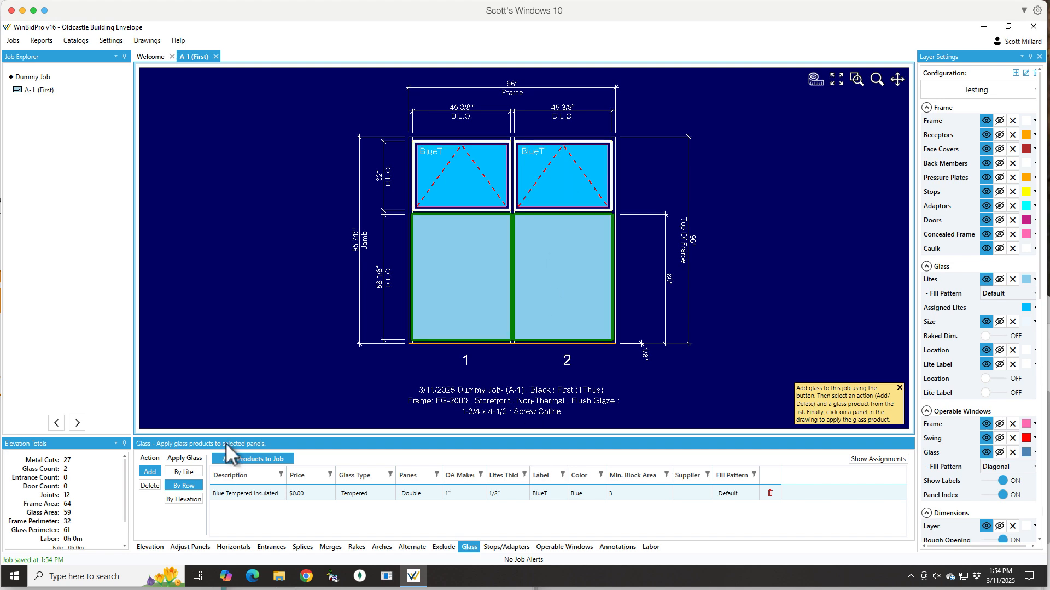
Step: Add Evergreen / Clear - 1/4 / 1/4 Annealed glass to the job and apply it to the row of lower lites
click(248, 459)
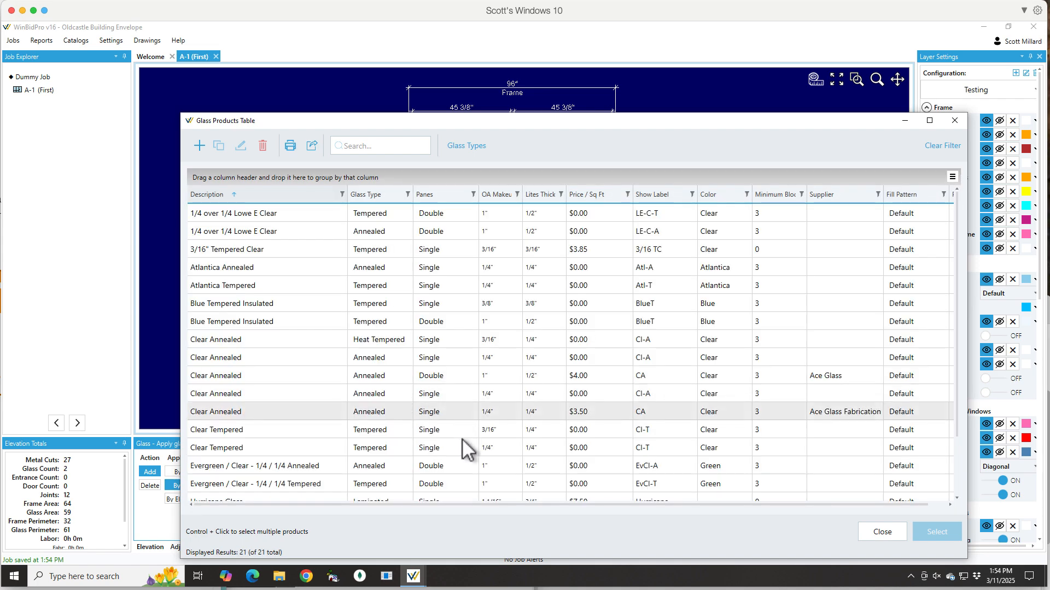
click(465, 466)
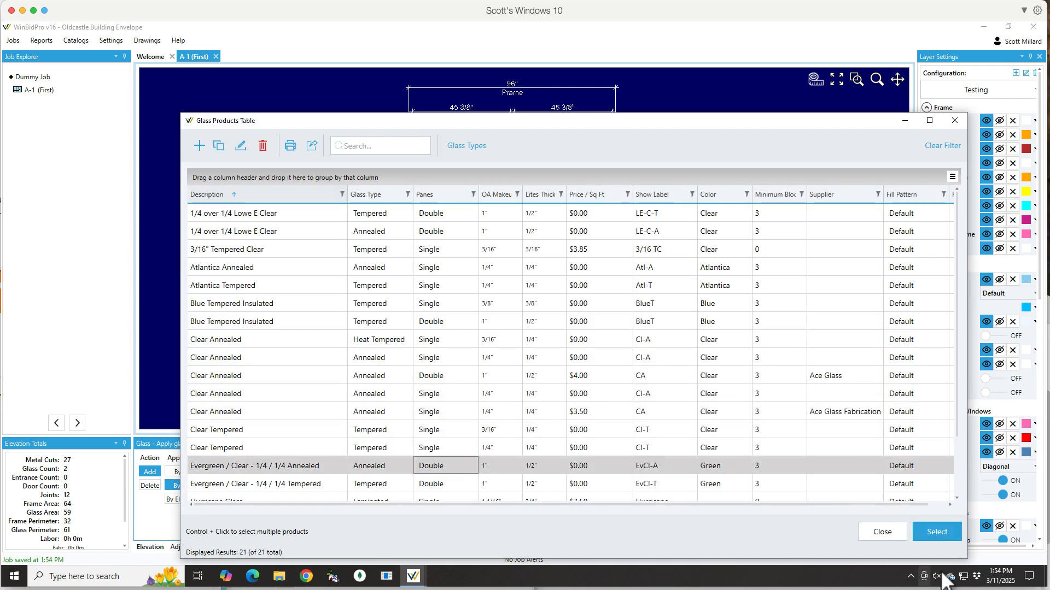
click(946, 537)
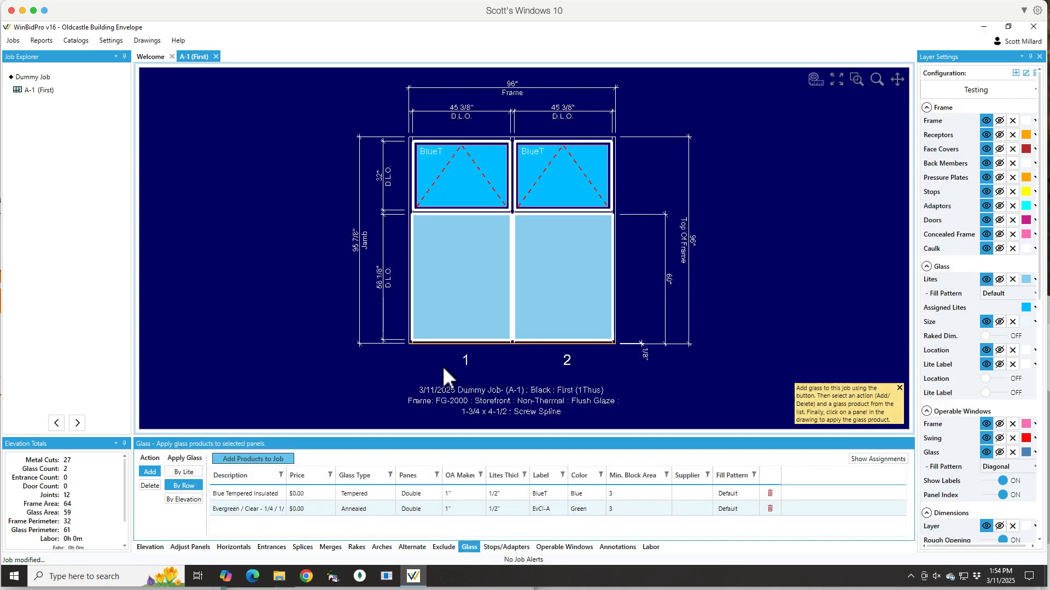
click(431, 317)
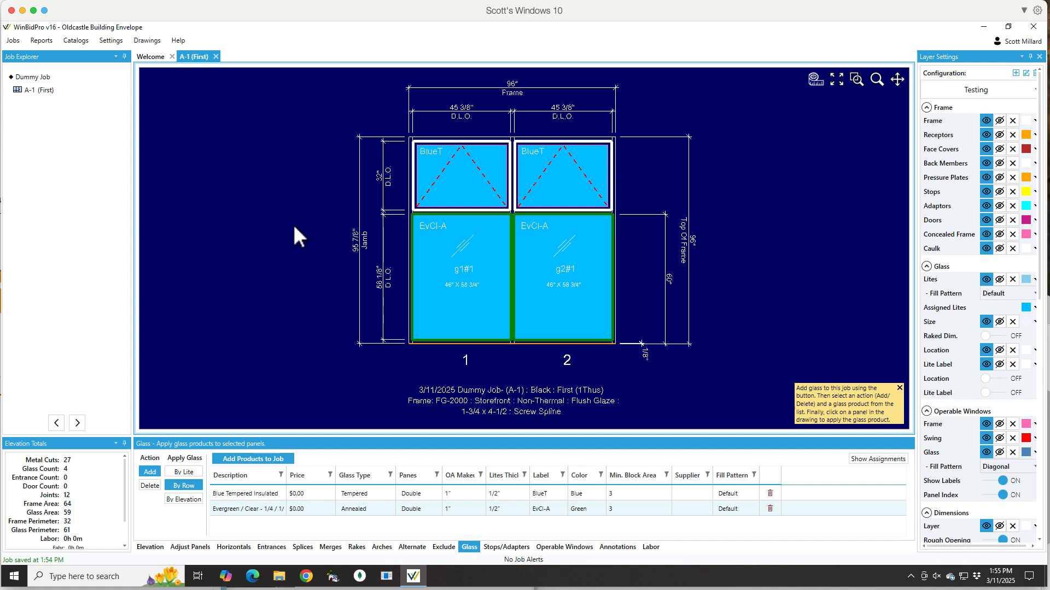
Step: Bring up the list of available job and elevation reports
click(42, 40)
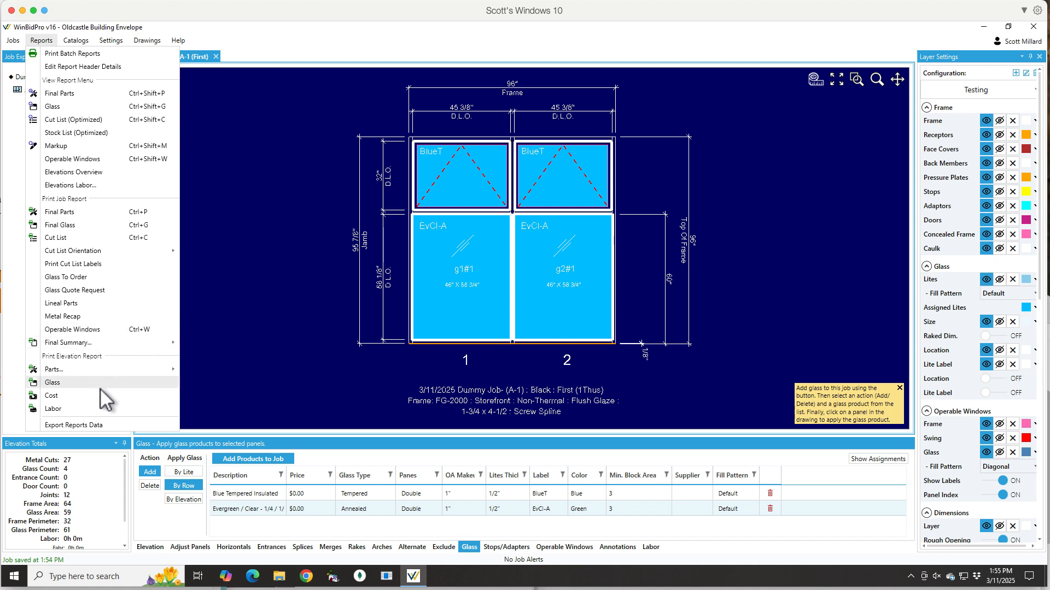